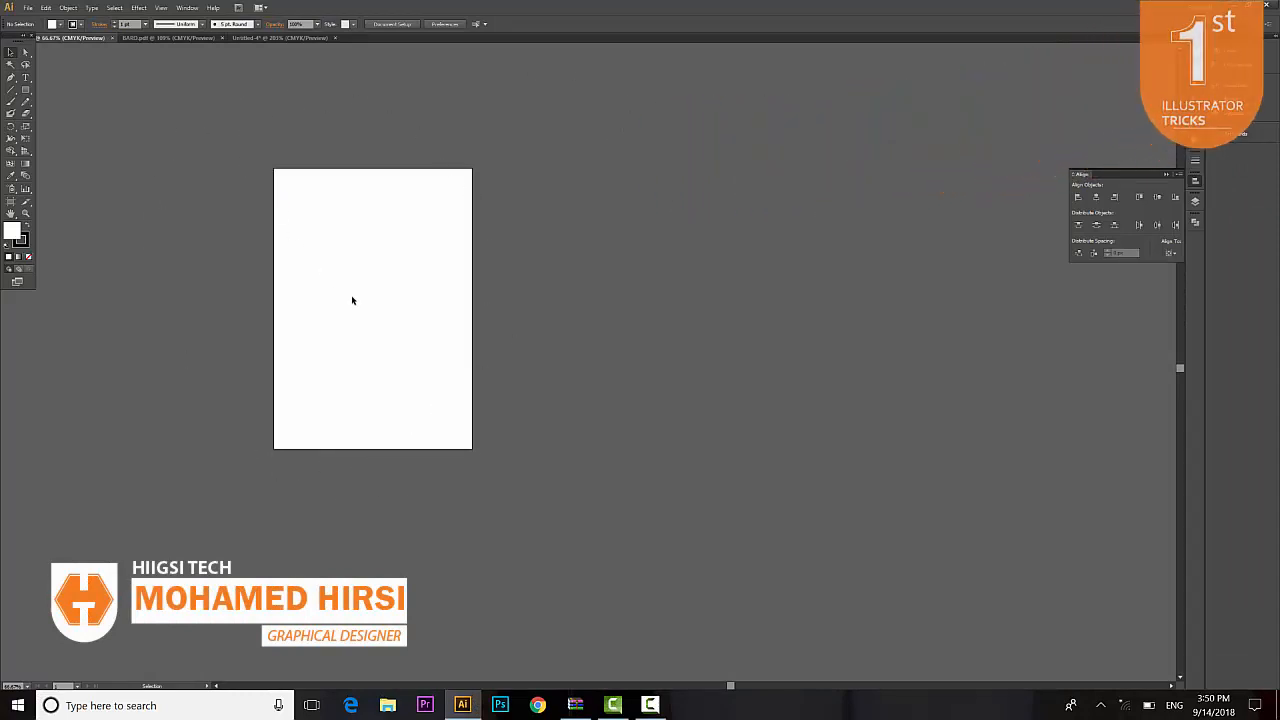
Duplicate the A4 artboard five times with the Artboard tool, arranging the six artboards in two rows of three
scroll(356, 300, down, 4)
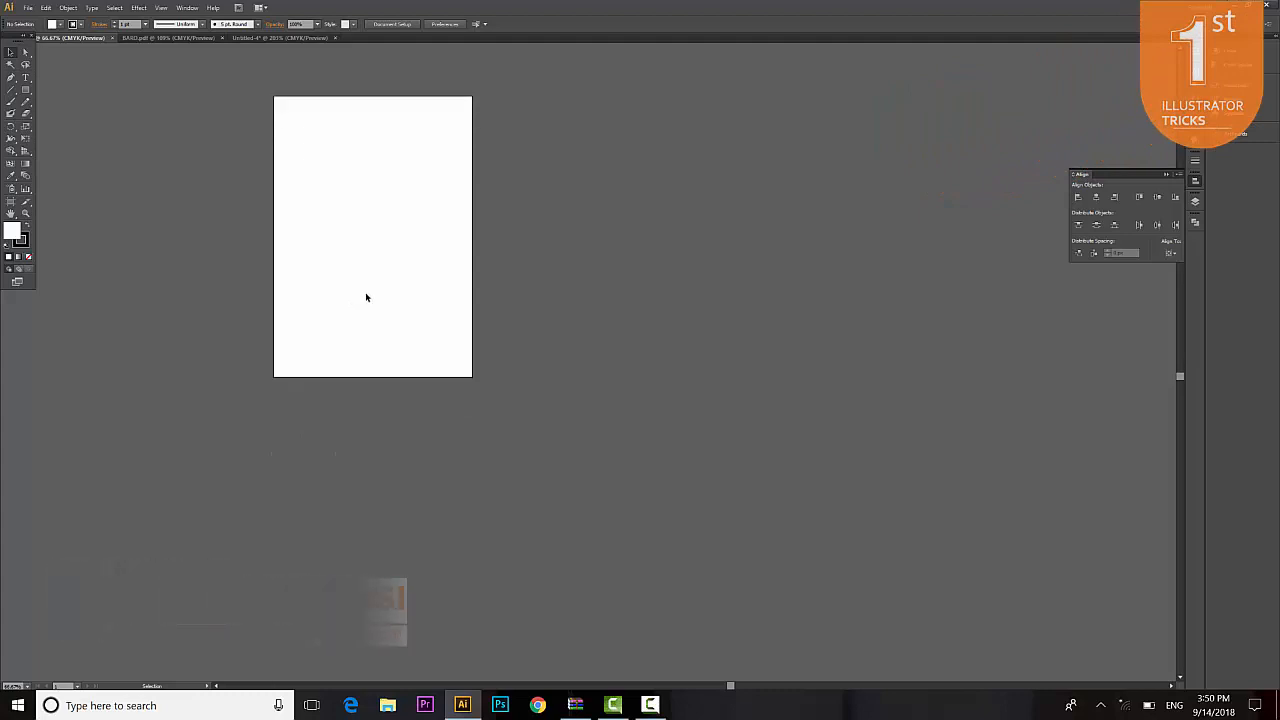
scroll(371, 279, down, 1)
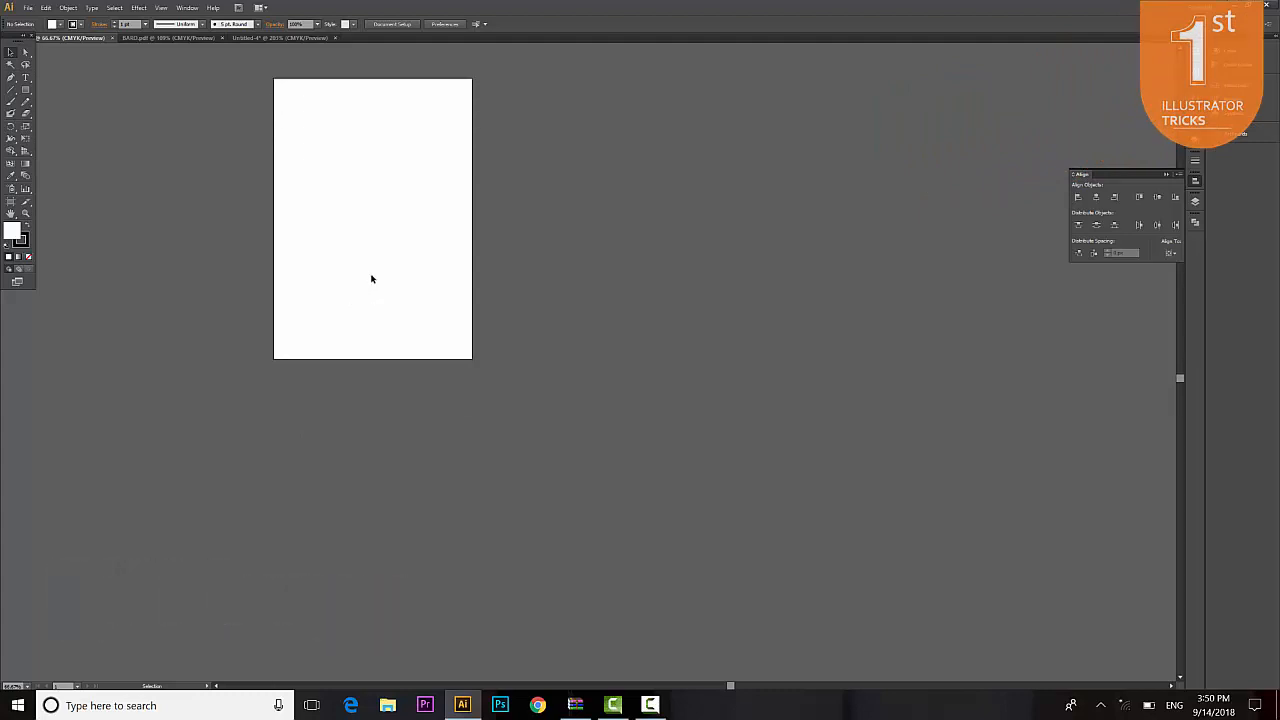
scroll(371, 279, up, 2)
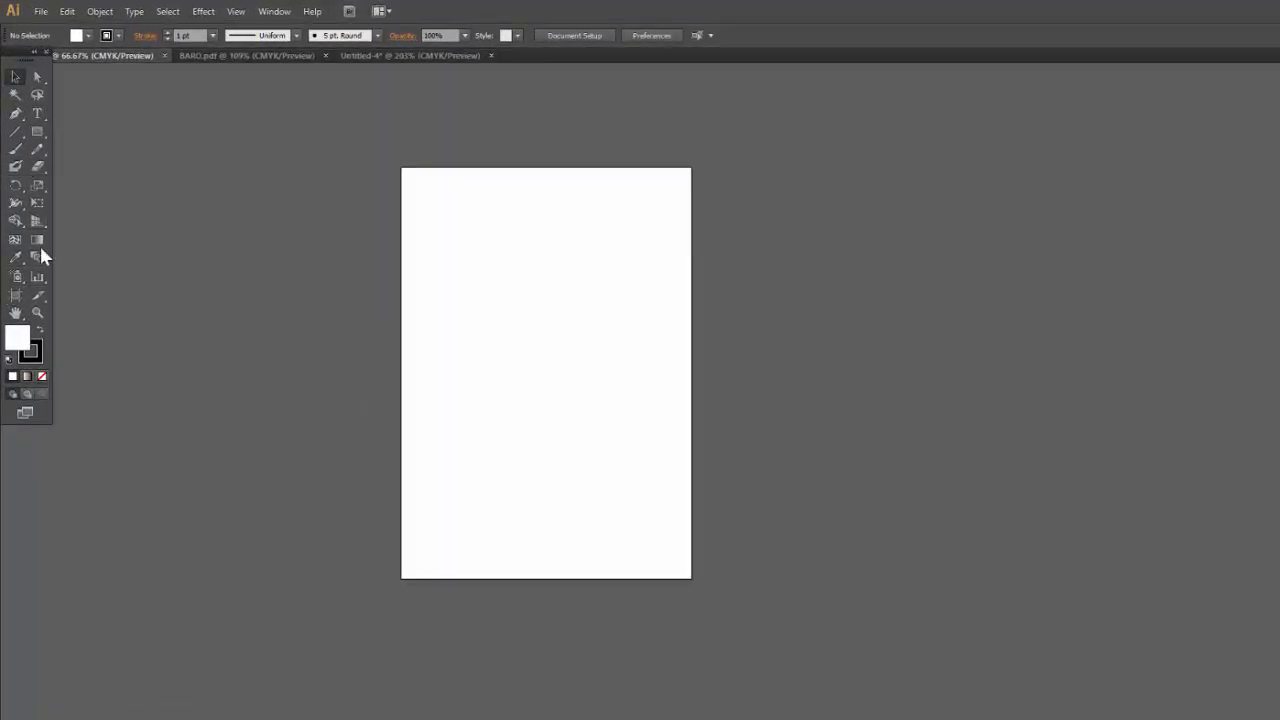
click(15, 298)
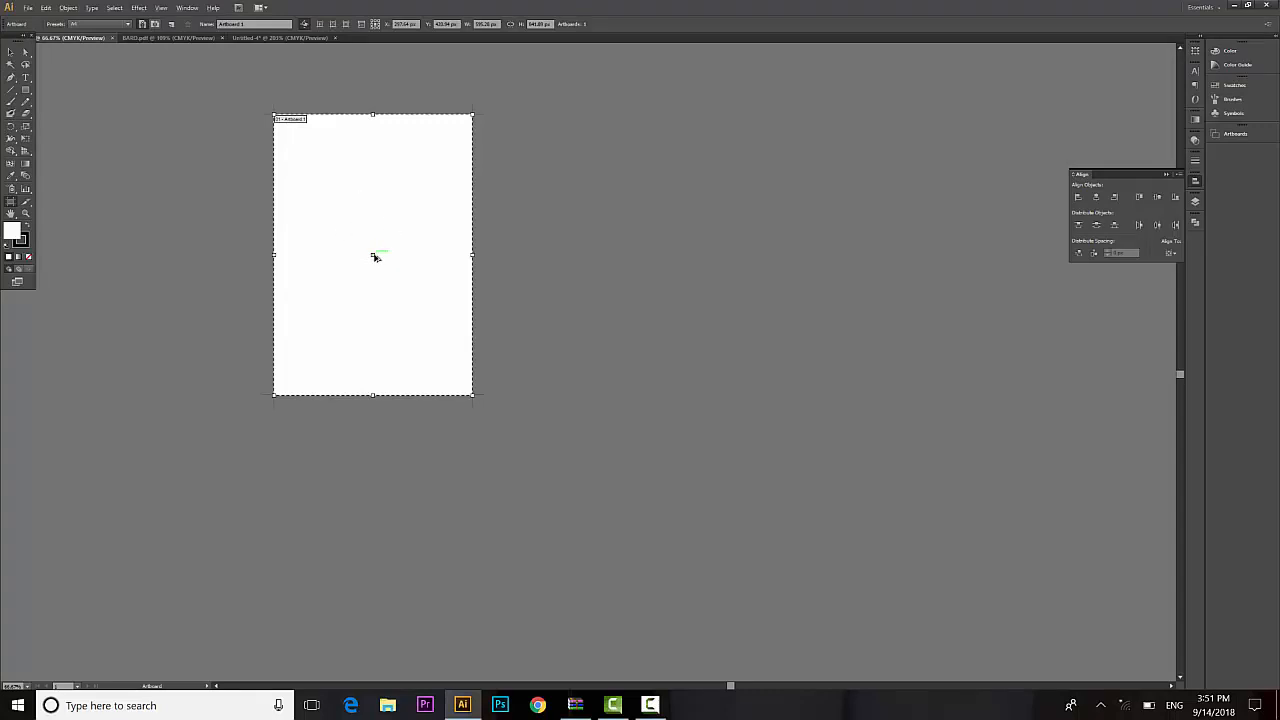
drag(373, 256, 798, 287)
drag(784, 386, 362, 541)
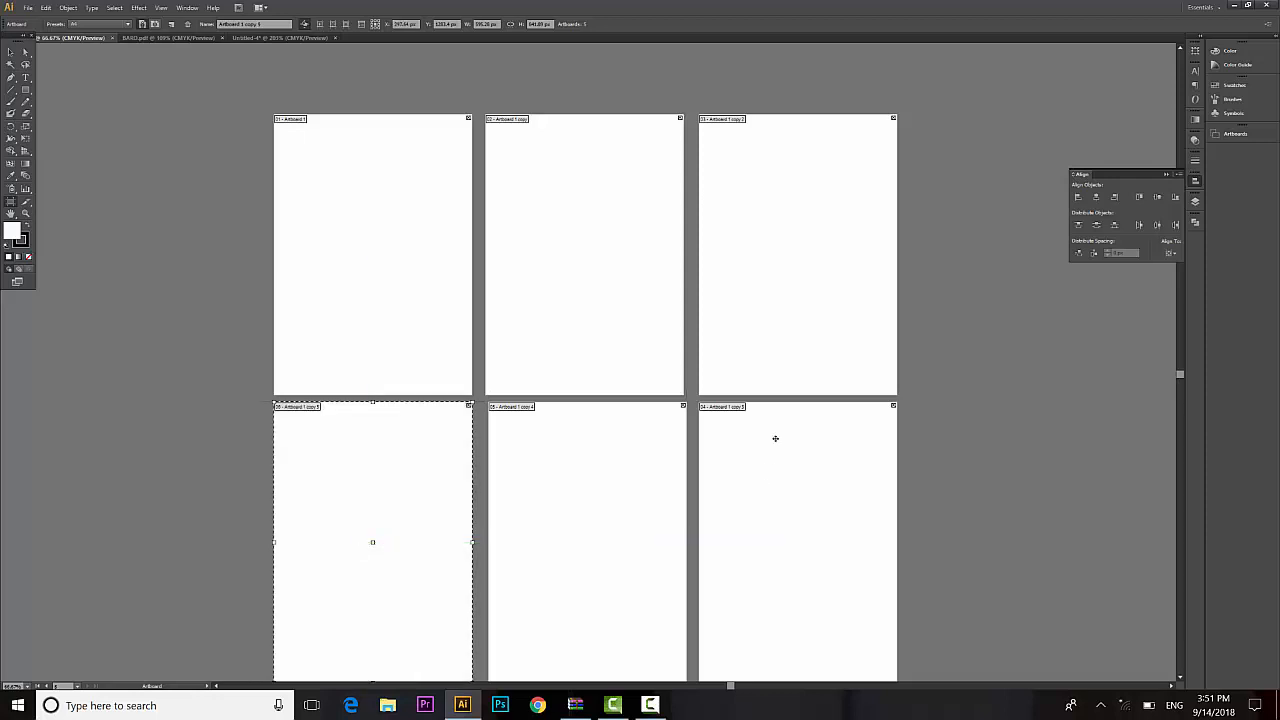
scroll(830, 440, down, 2)
scroll(849, 431, up, 1)
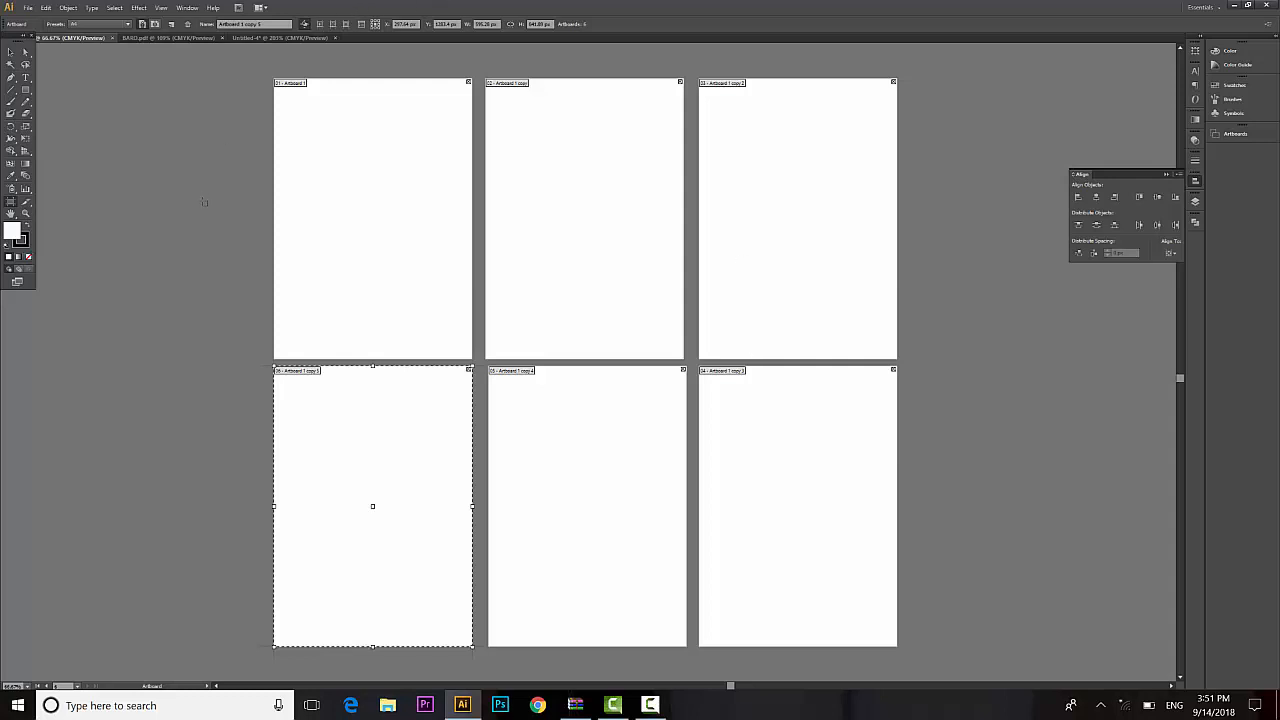
click(10, 51)
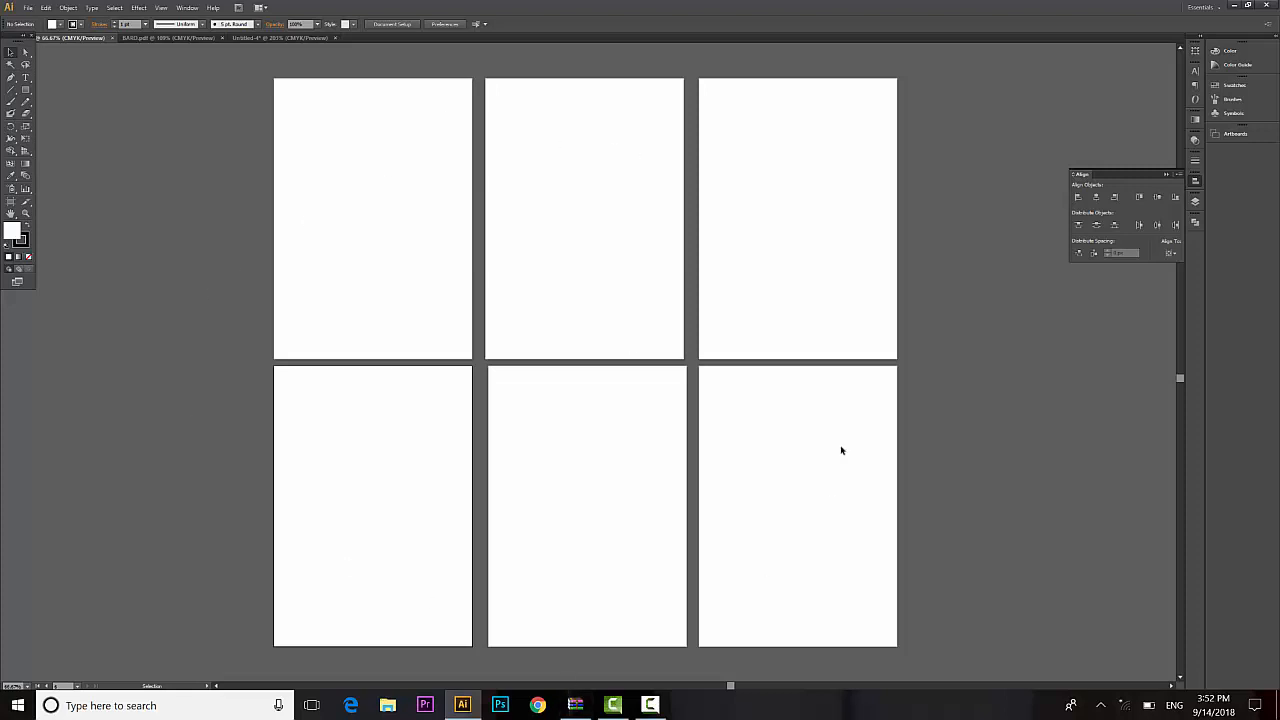
Add the text "Hiigsi technology" to the first artboard and enlarge it to about 297 px wide near the middle
click(26, 77)
click(335, 195)
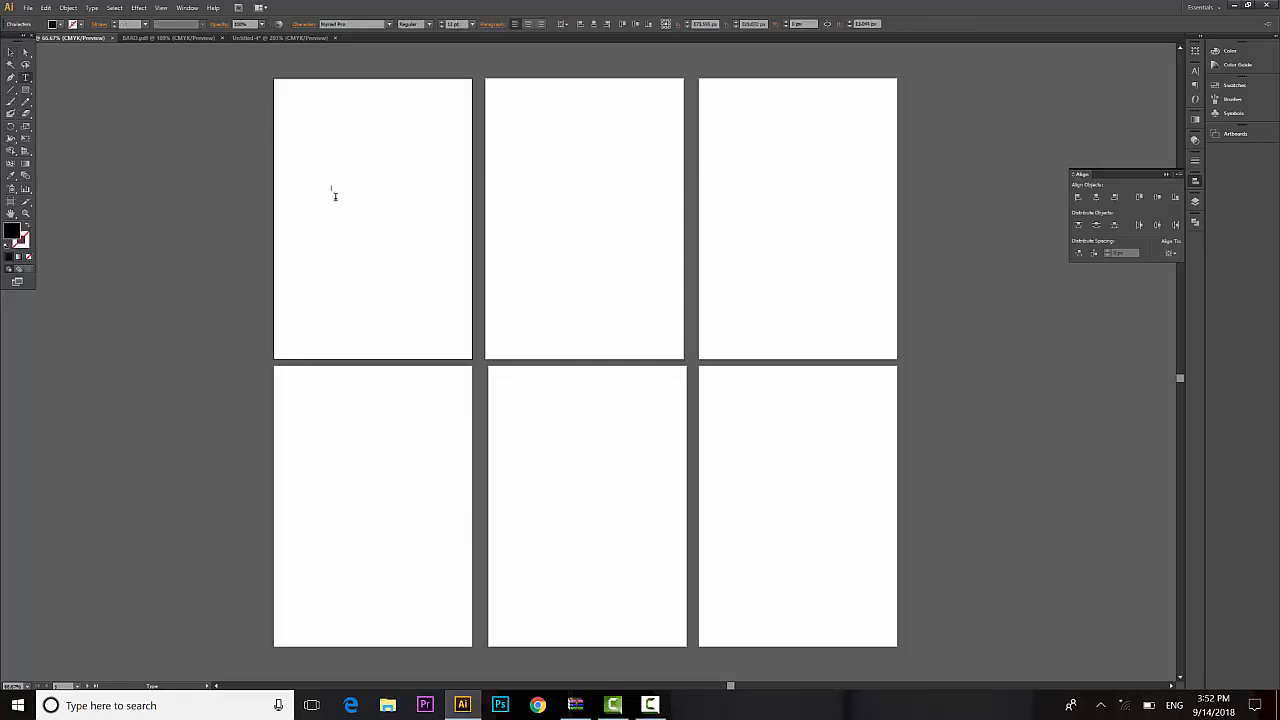
text(H)
key(BackSpace)
key(BackSpace)
text(yu)
click(10, 52)
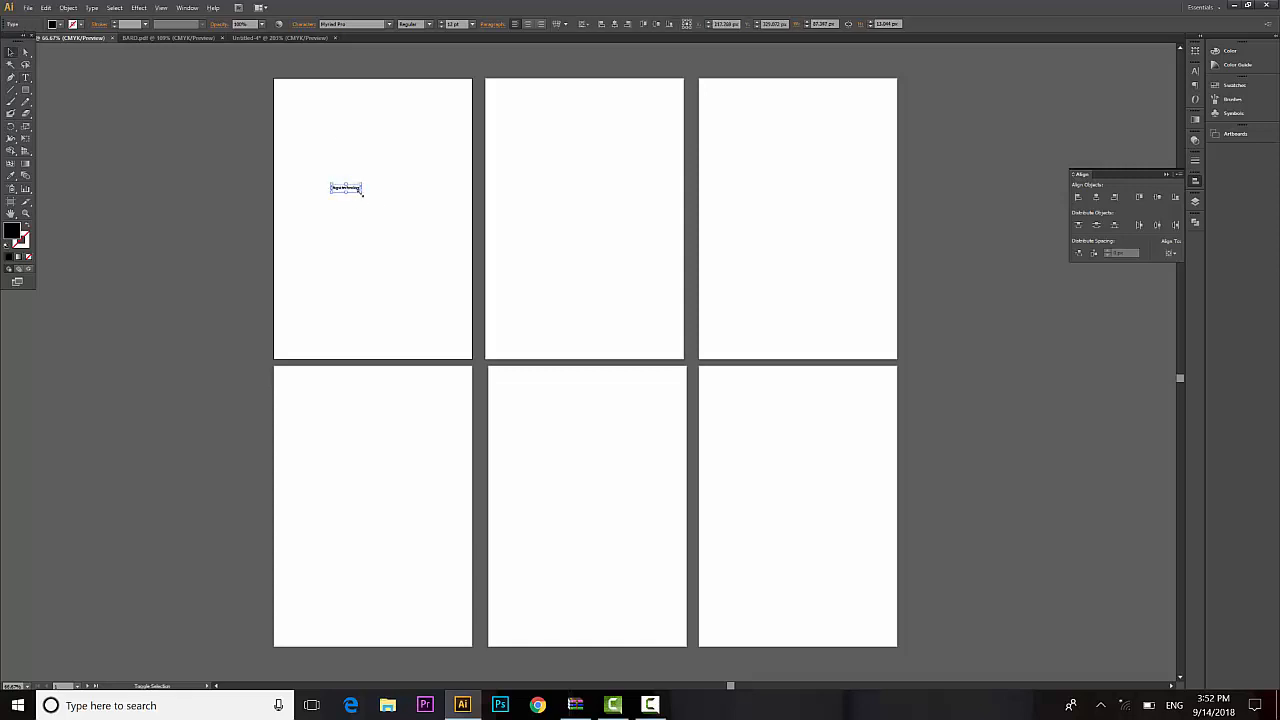
drag(363, 192, 356, 217)
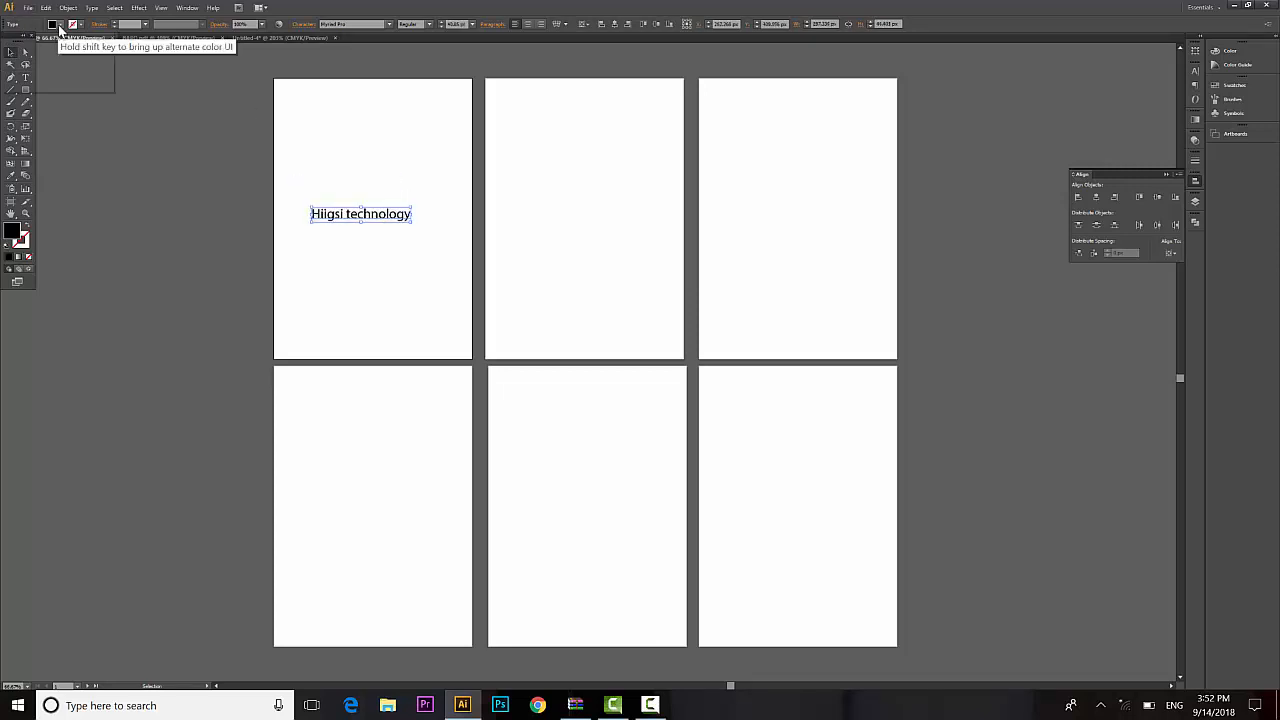
Change the fill color of the "Hiigsi technology" text to orange
click(59, 24)
click(99, 44)
click(389, 150)
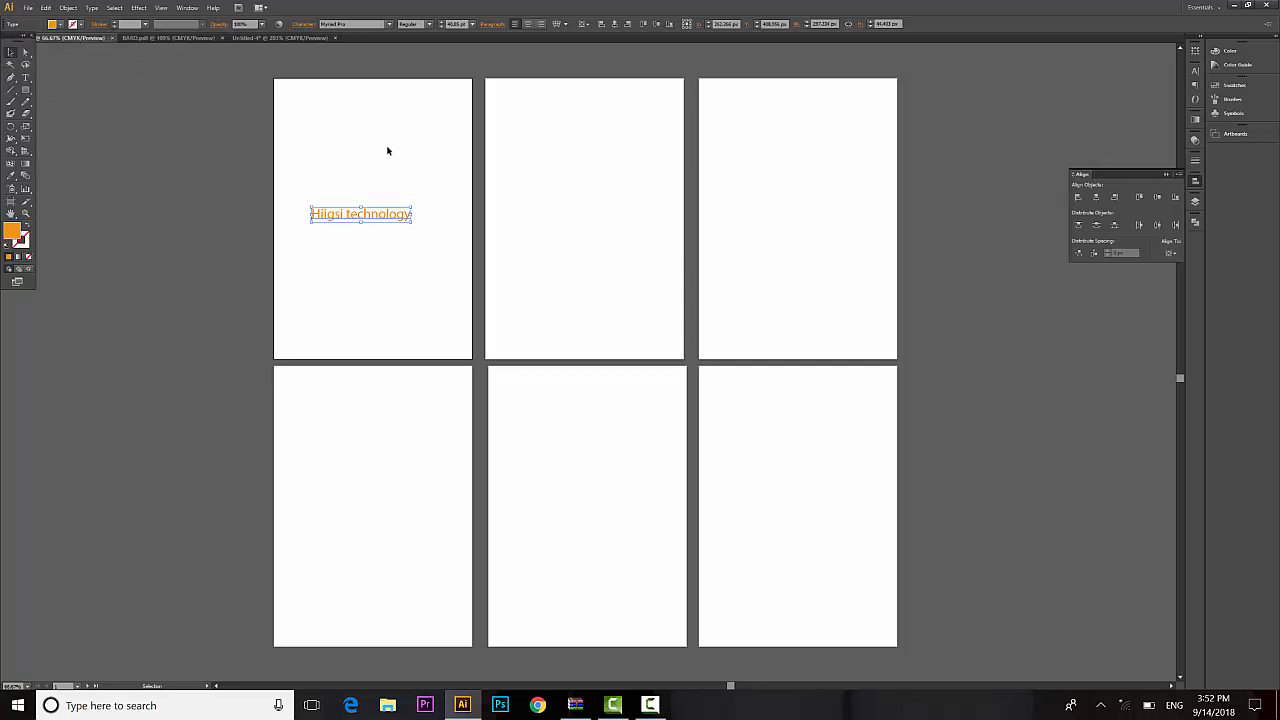
Draw an orange circle about 21 px across with the Ellipse tool, directly in front of the "Hiigsi technology" text
drag(29, 95, 48, 112)
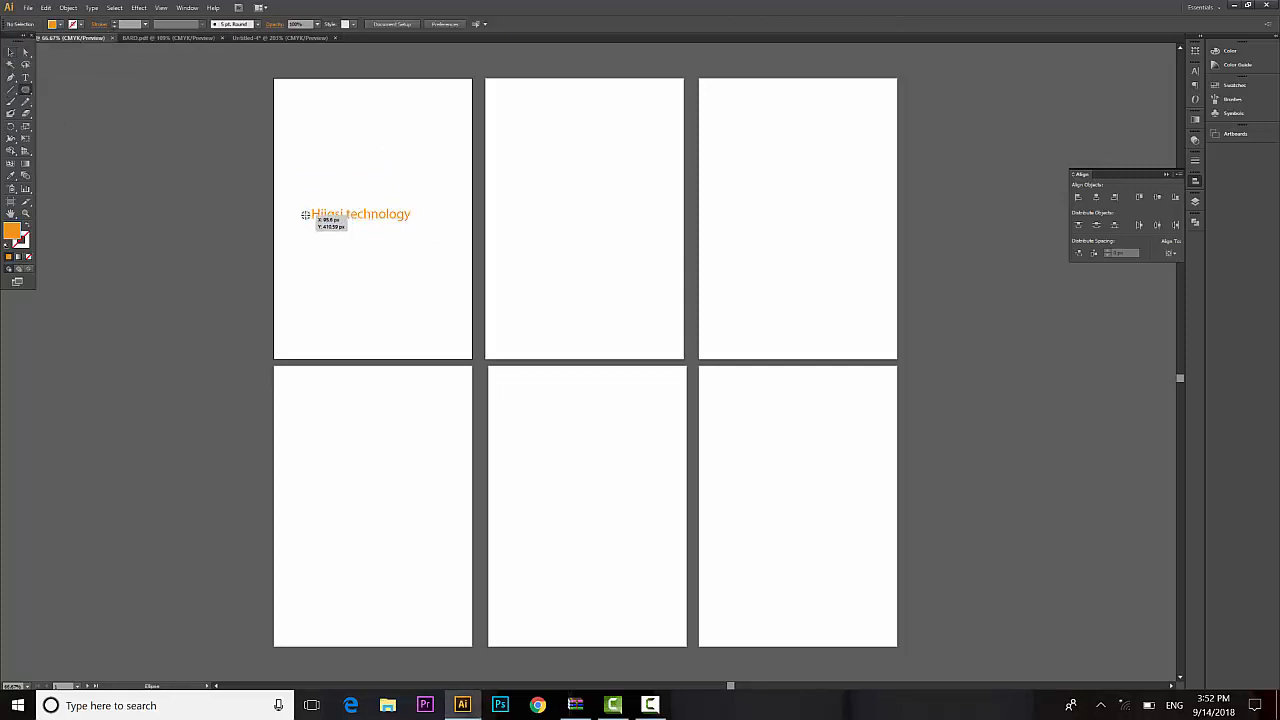
drag(302, 212, 308, 216)
click(10, 51)
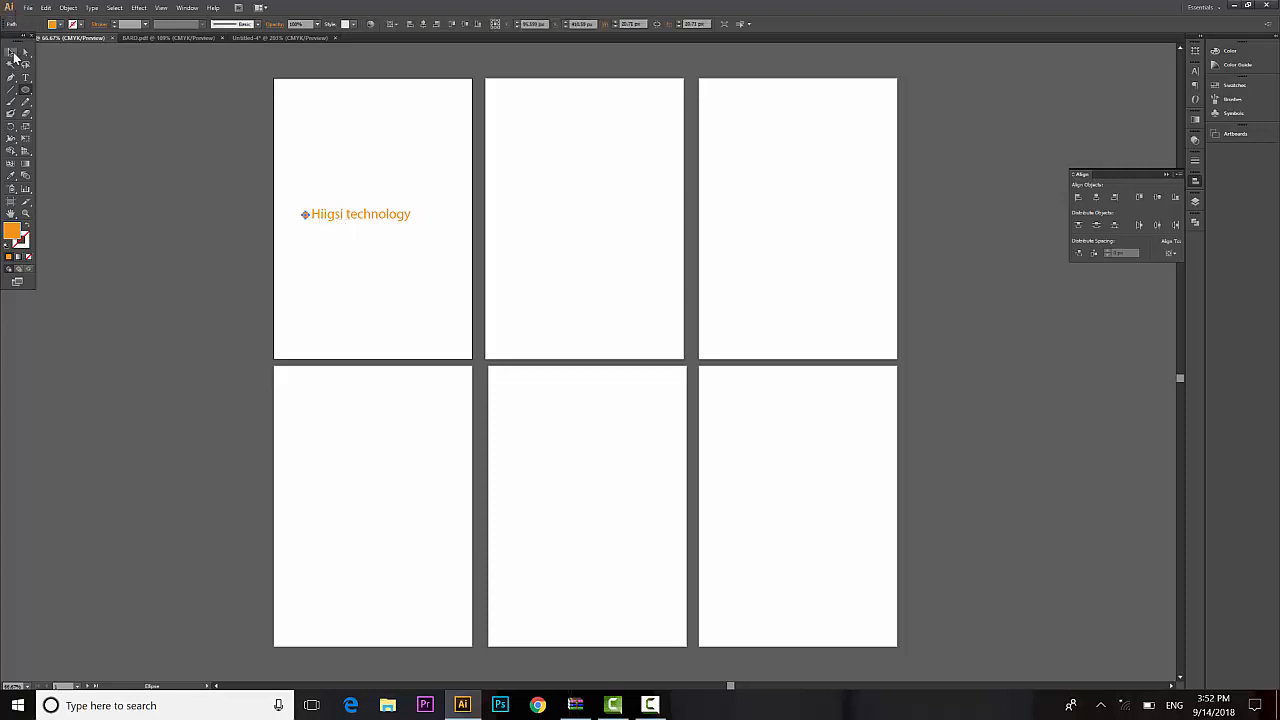
click(351, 179)
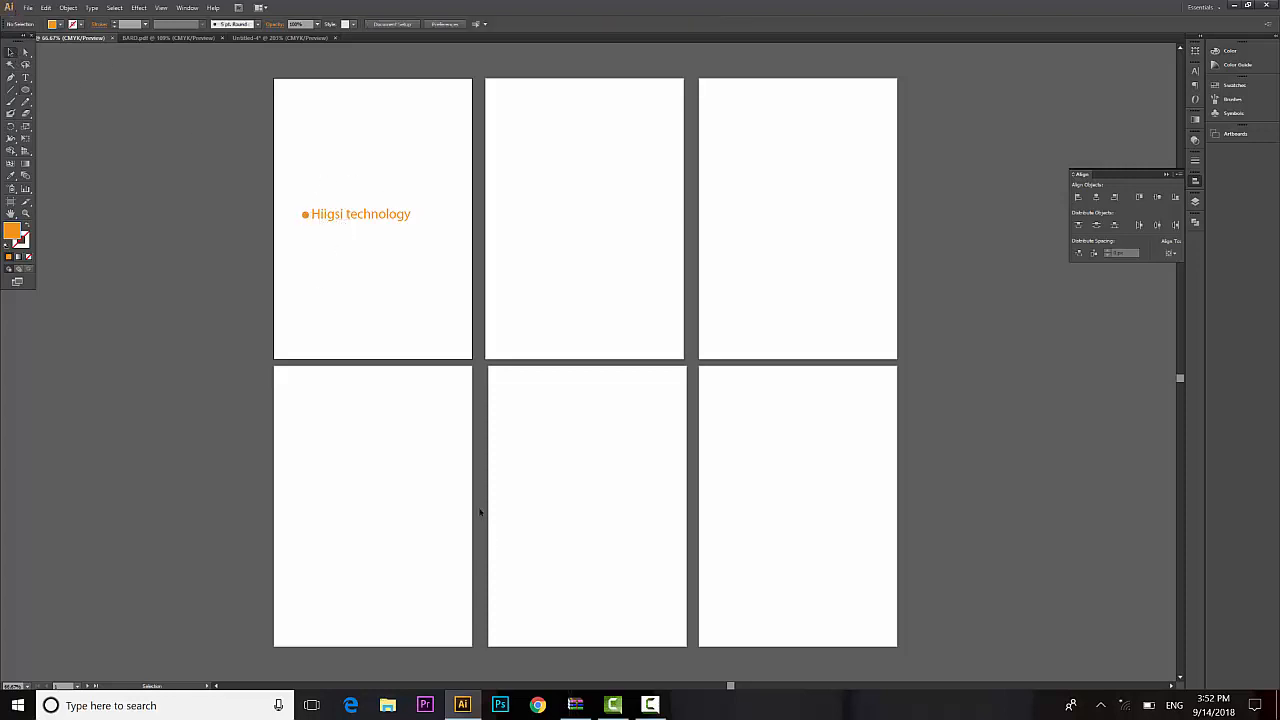
Copy the circle and the "Hiigsi technology" text together and paste them in the same place on all artboards
click(357, 214)
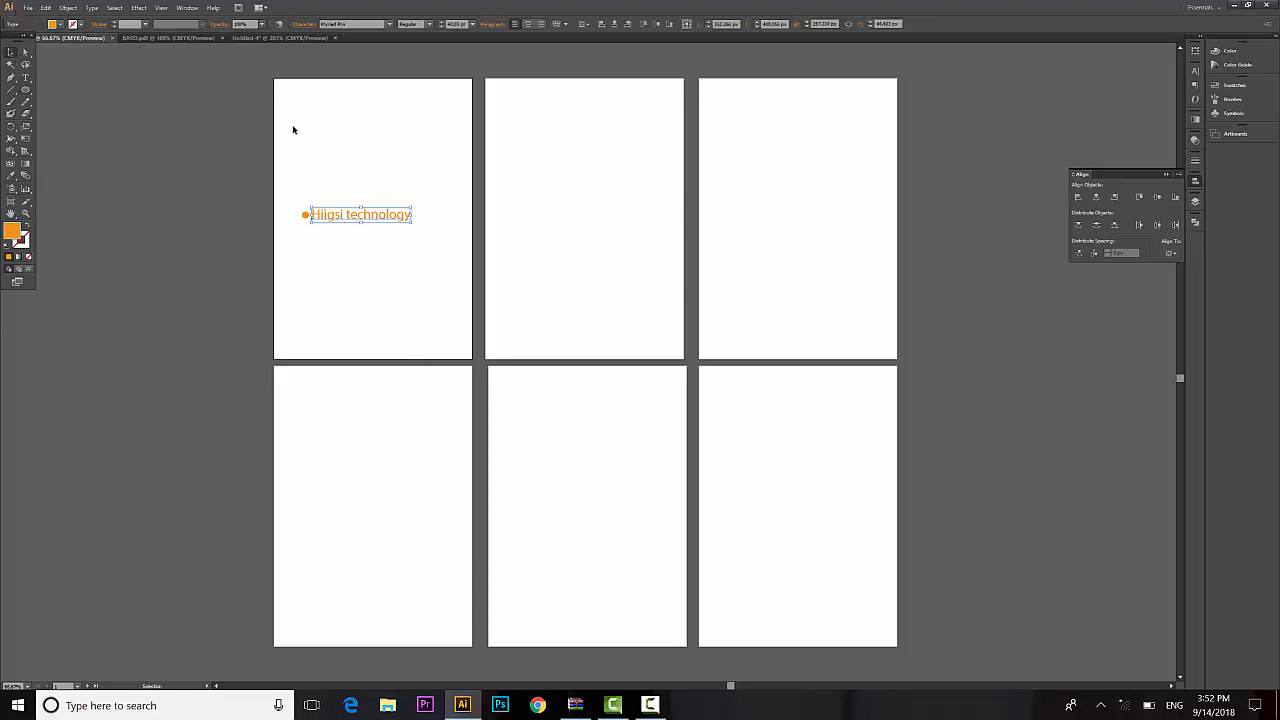
click(285, 165)
drag(274, 192, 377, 250)
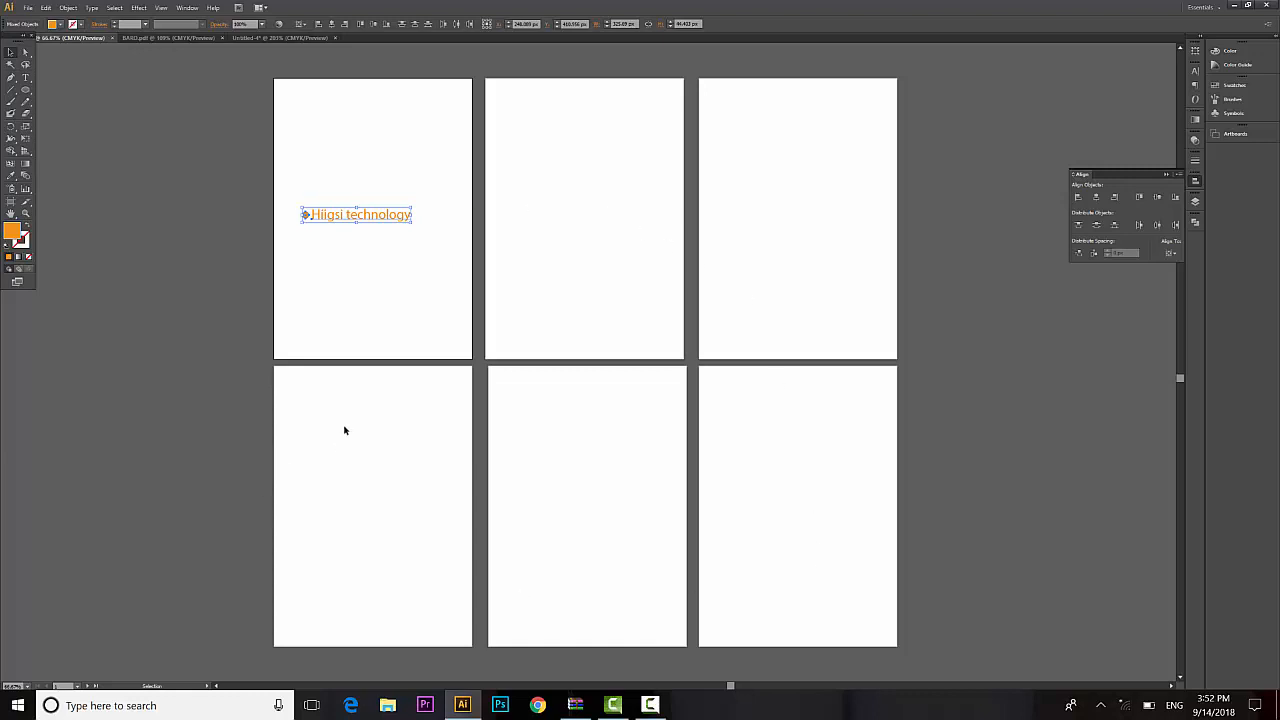
key(ctrl+c)
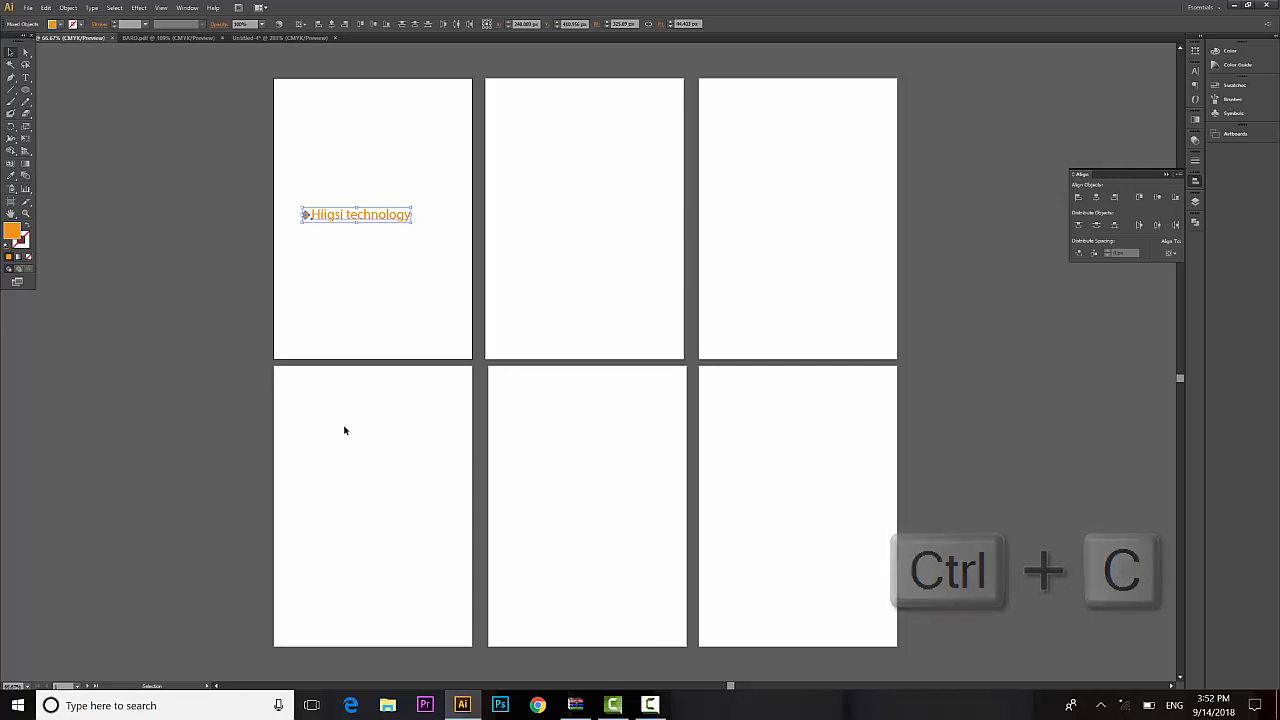
key(ctrl+shift+alt+v)
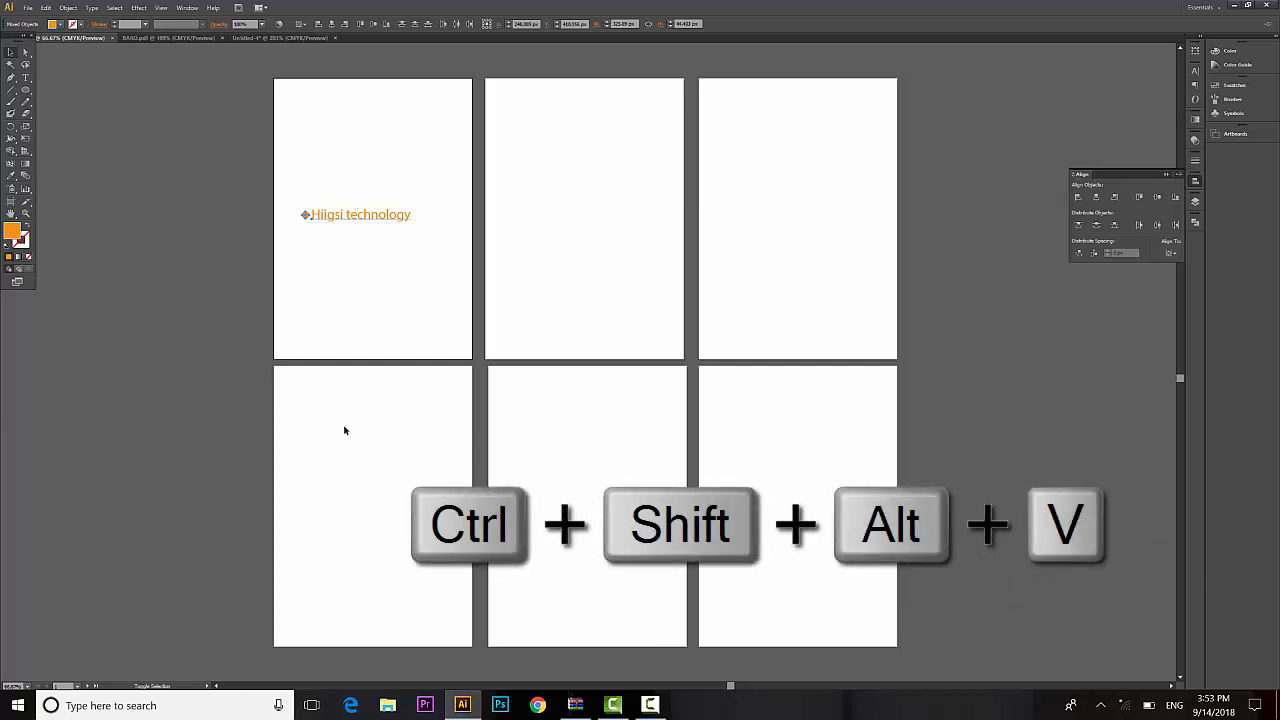
key(ctrl+shift+alt+v)
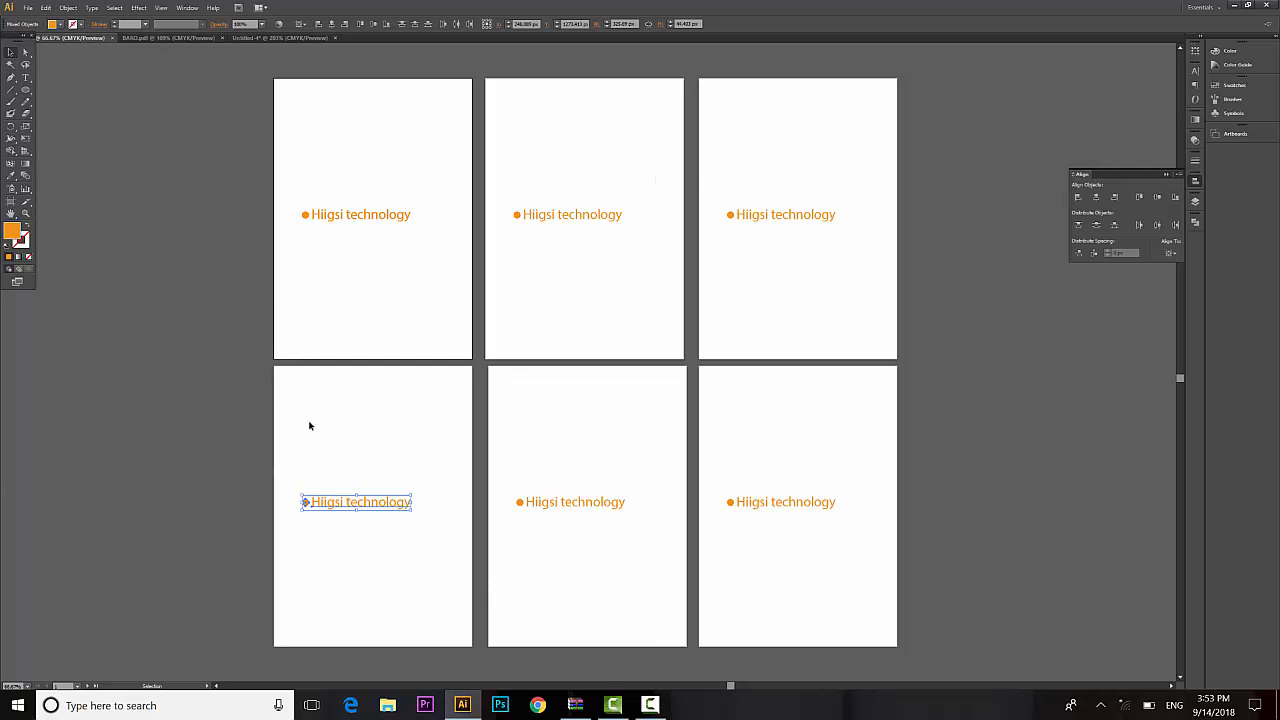
click(376, 536)
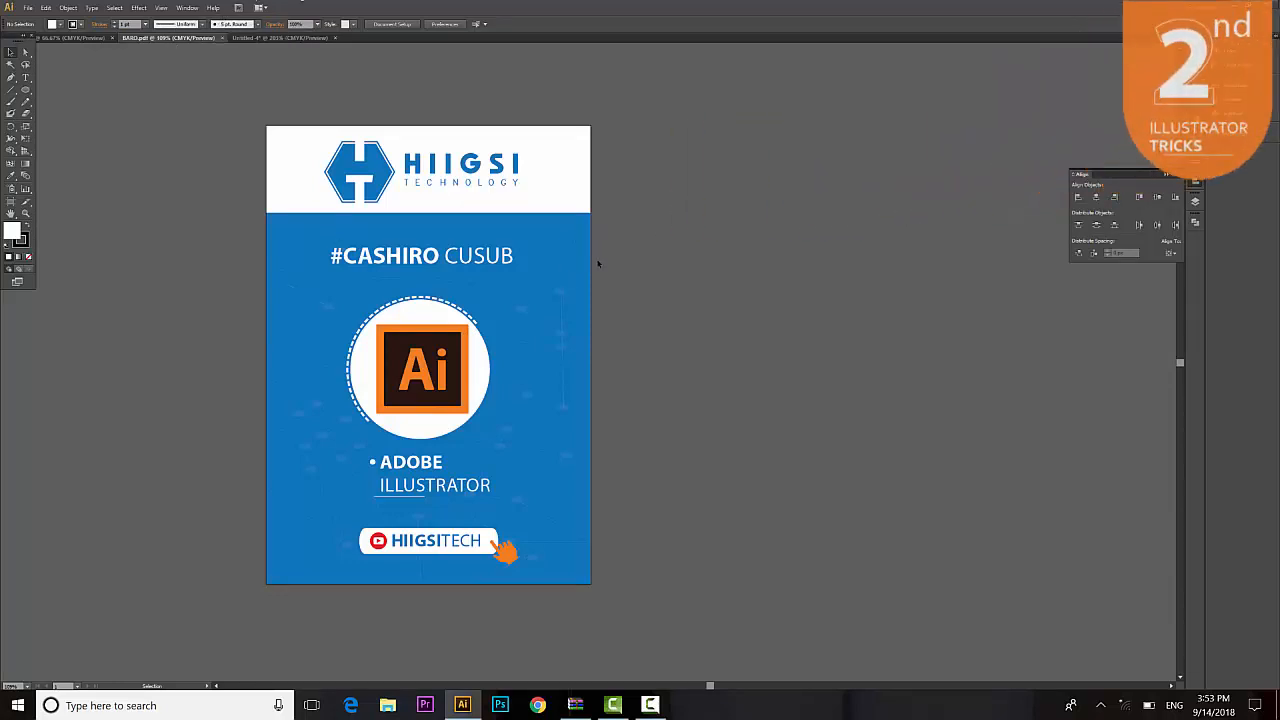
Unlock all locked objects in the Hiigsi Technology poster
click(68, 8)
click(89, 103)
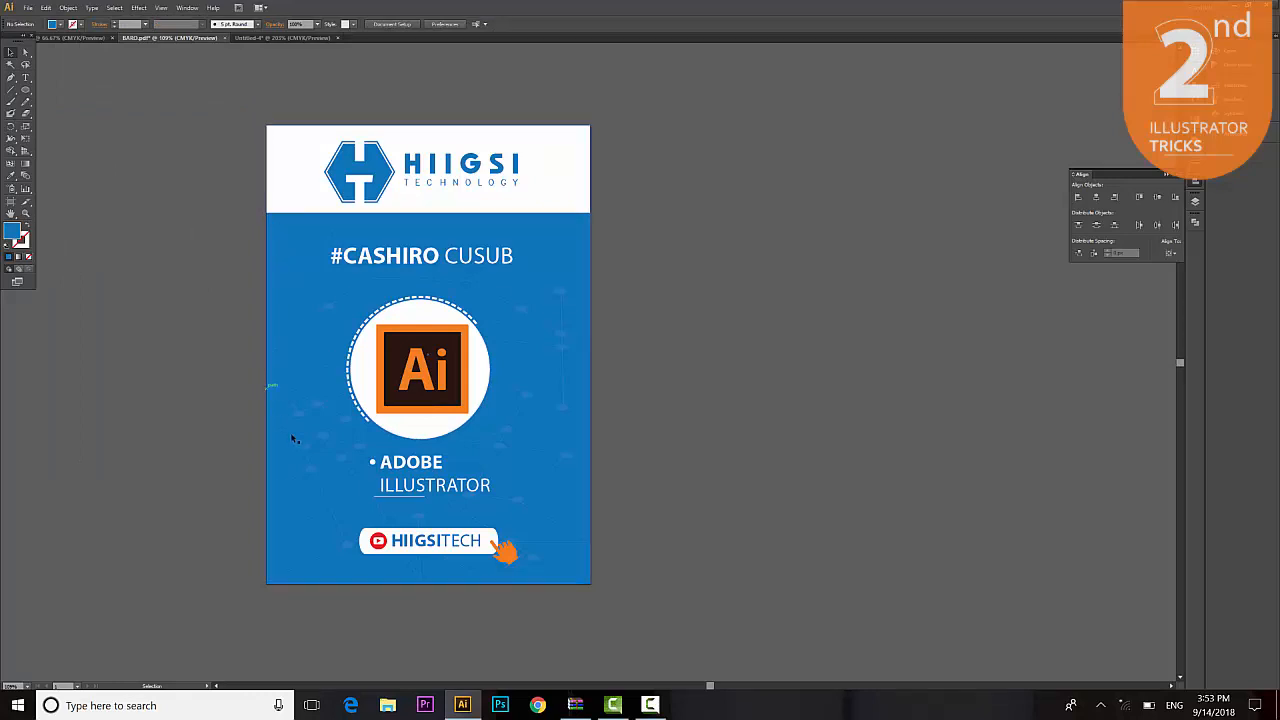
Try moving the poster's blue background off the artboard to either side, undoing each move
drag(278, 252, 105, 254)
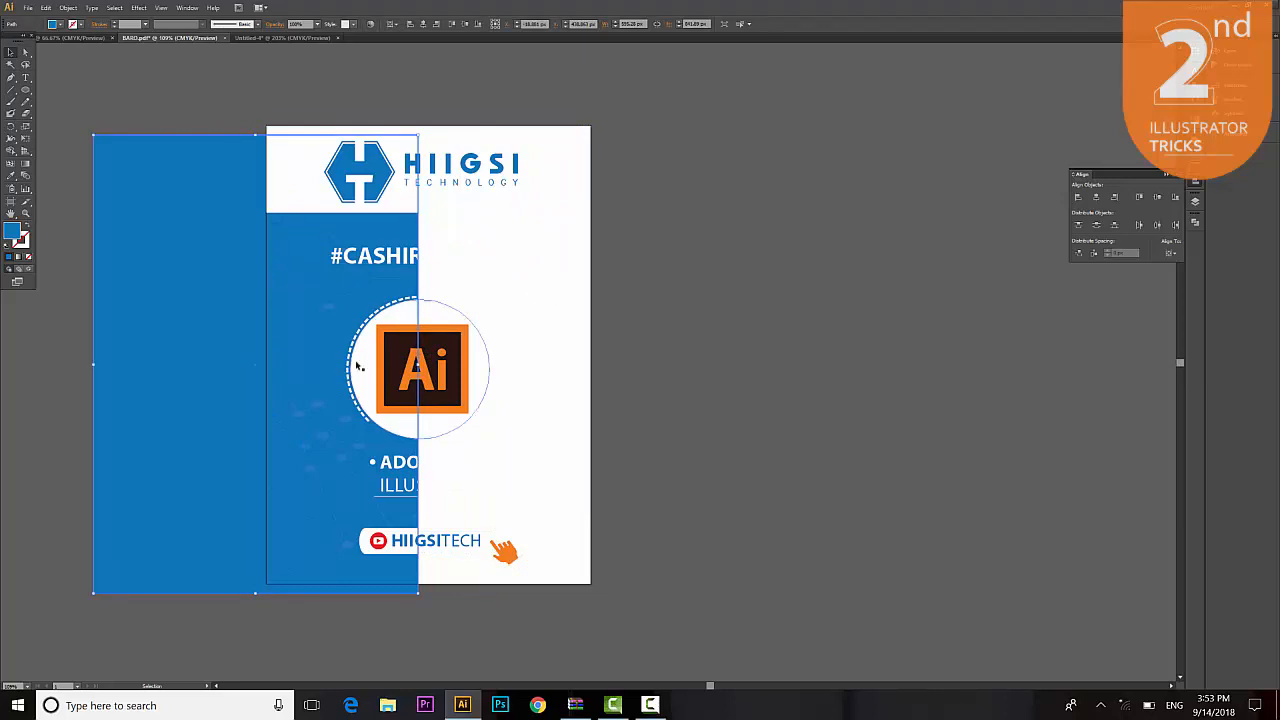
key(a)
key(ctrl+z)
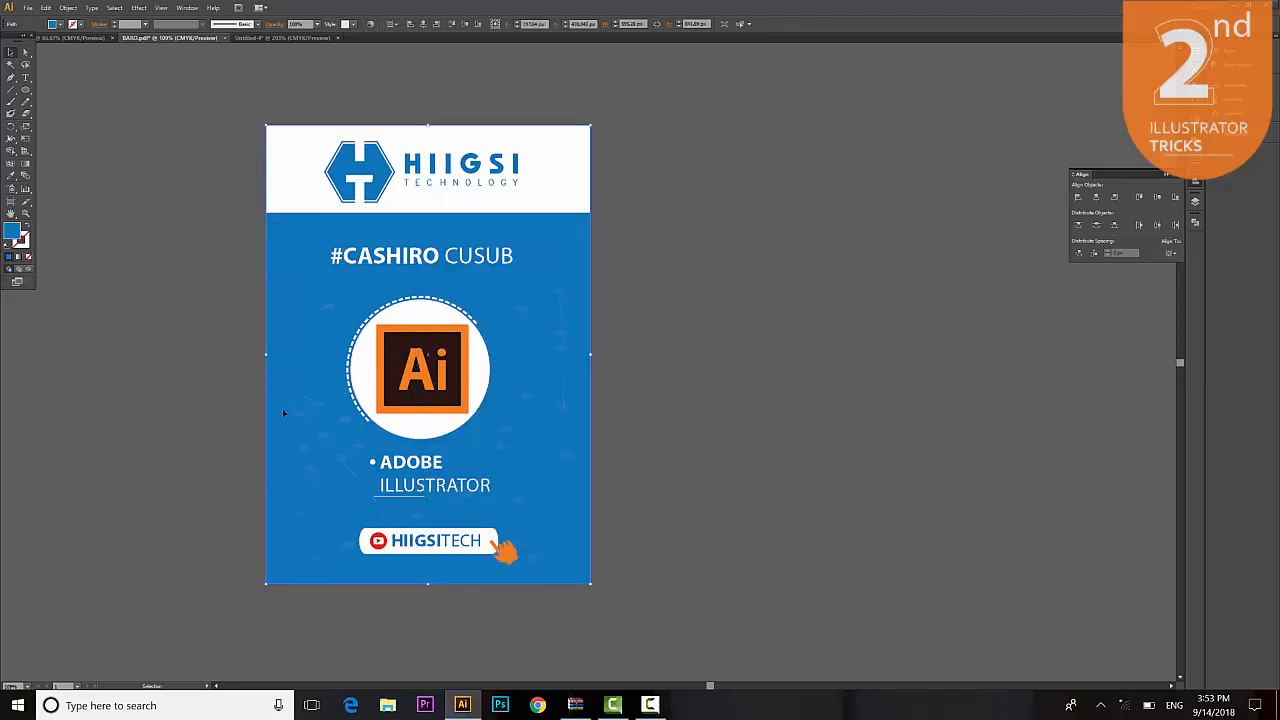
click(462, 318)
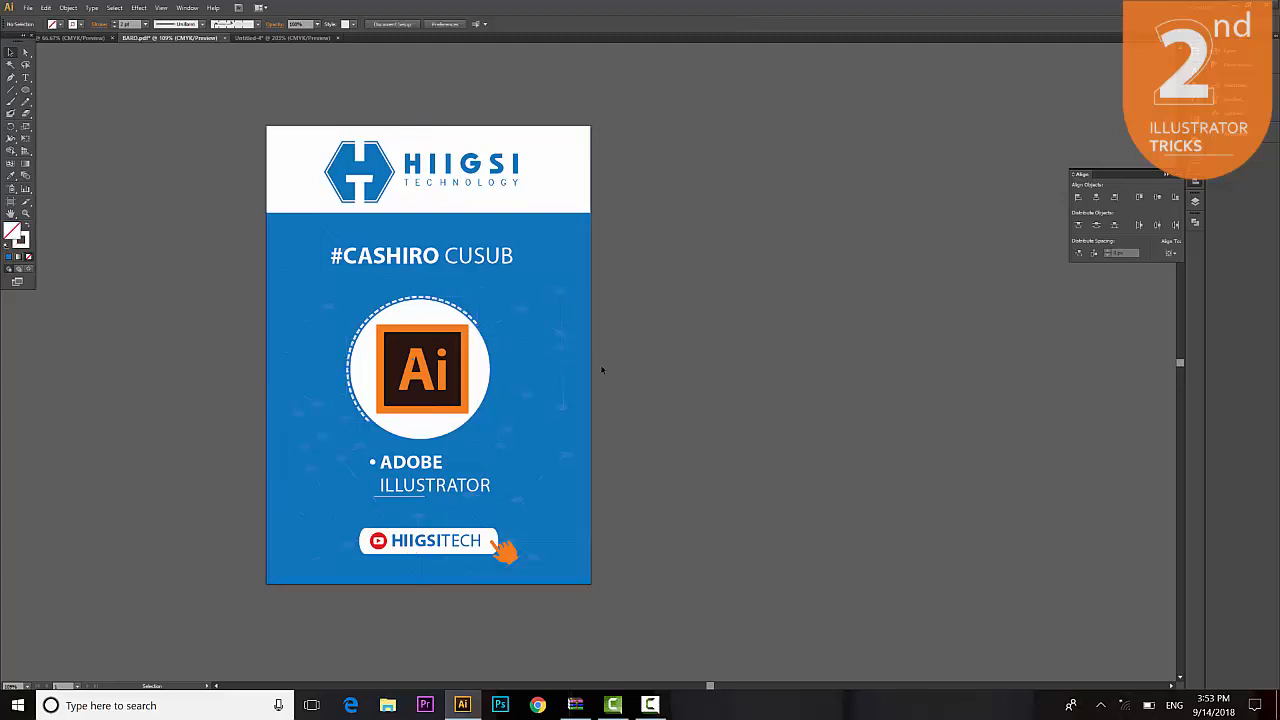
drag(586, 364, 697, 371)
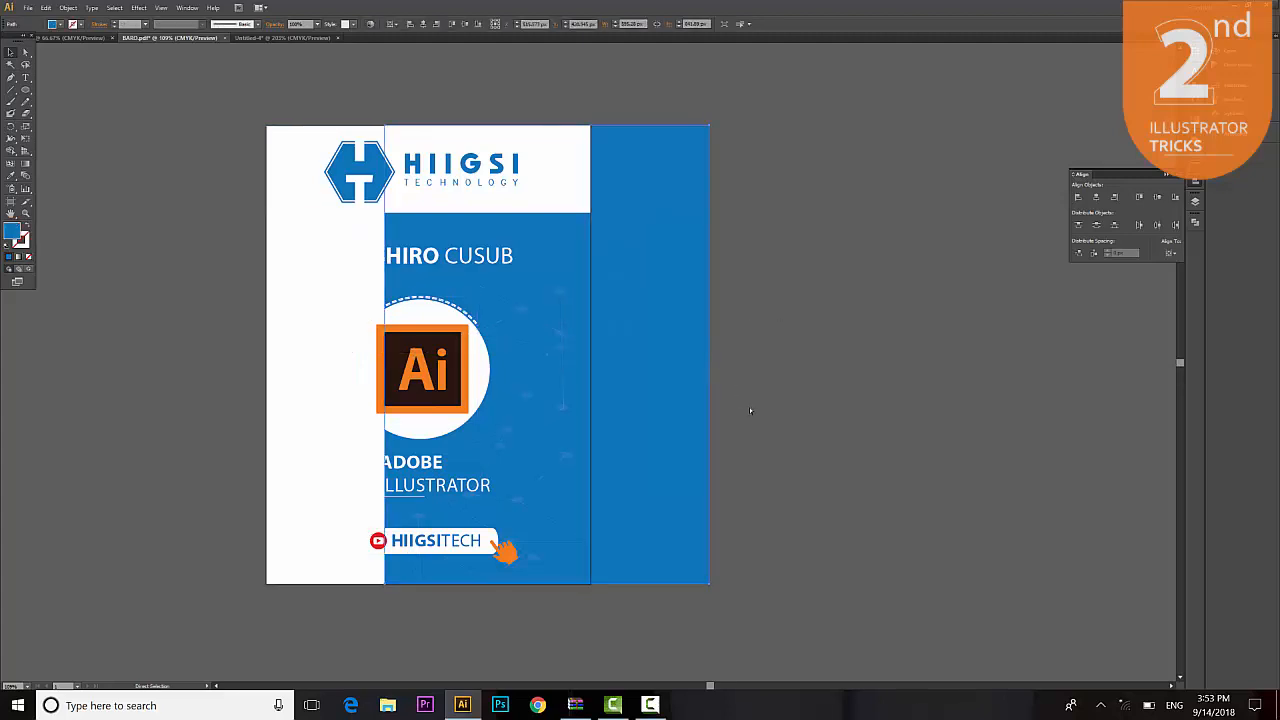
key(ctrl+z)
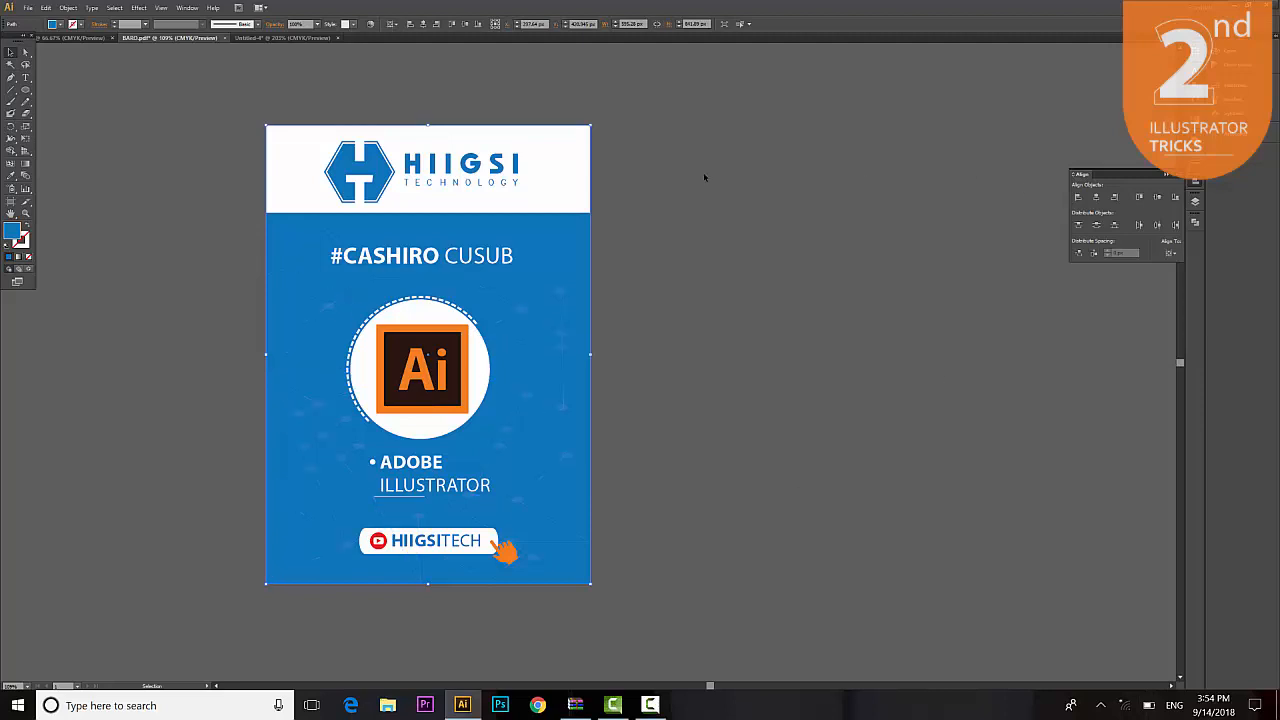
Lock the selected blue background of the poster
click(74, 8)
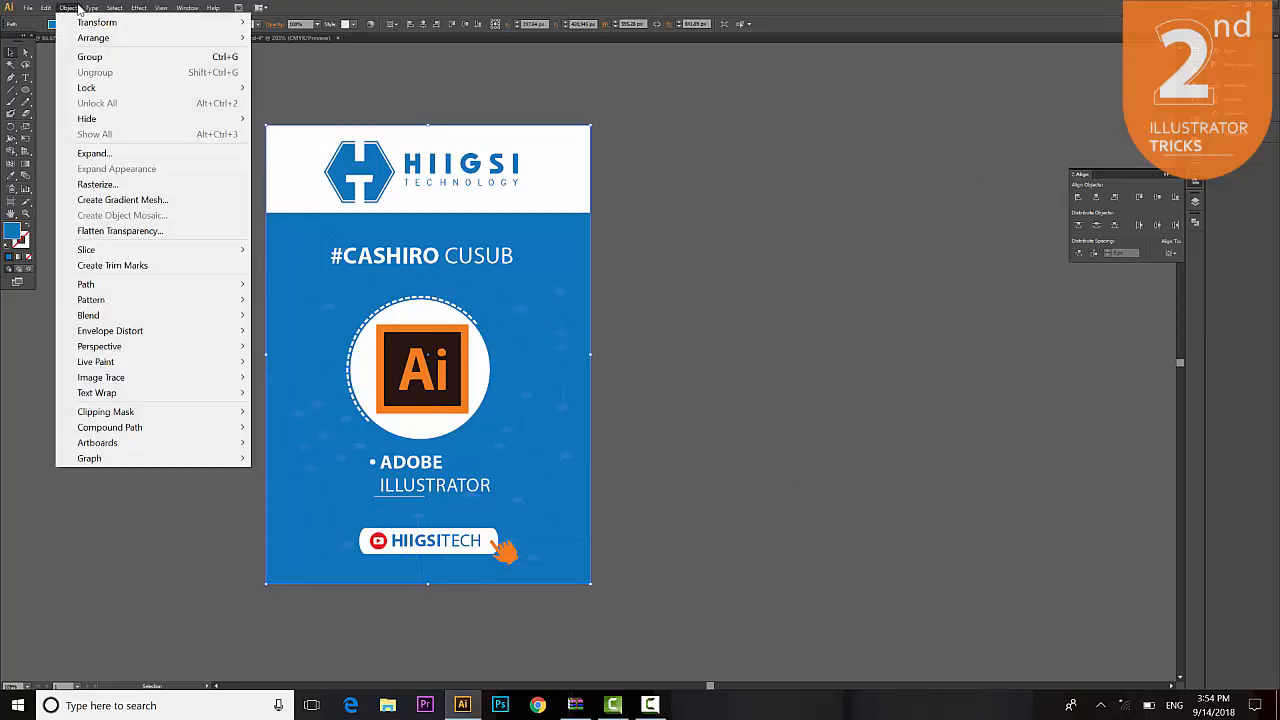
mouse_move(84, 92)
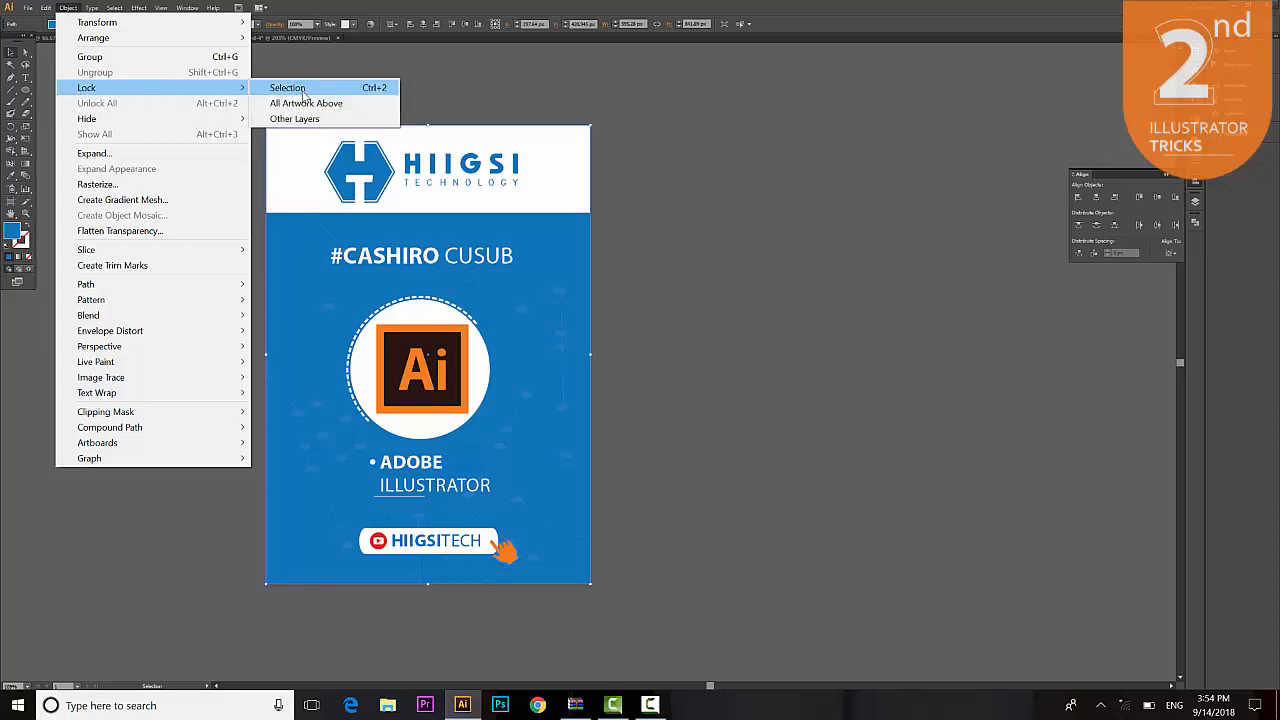
click(303, 92)
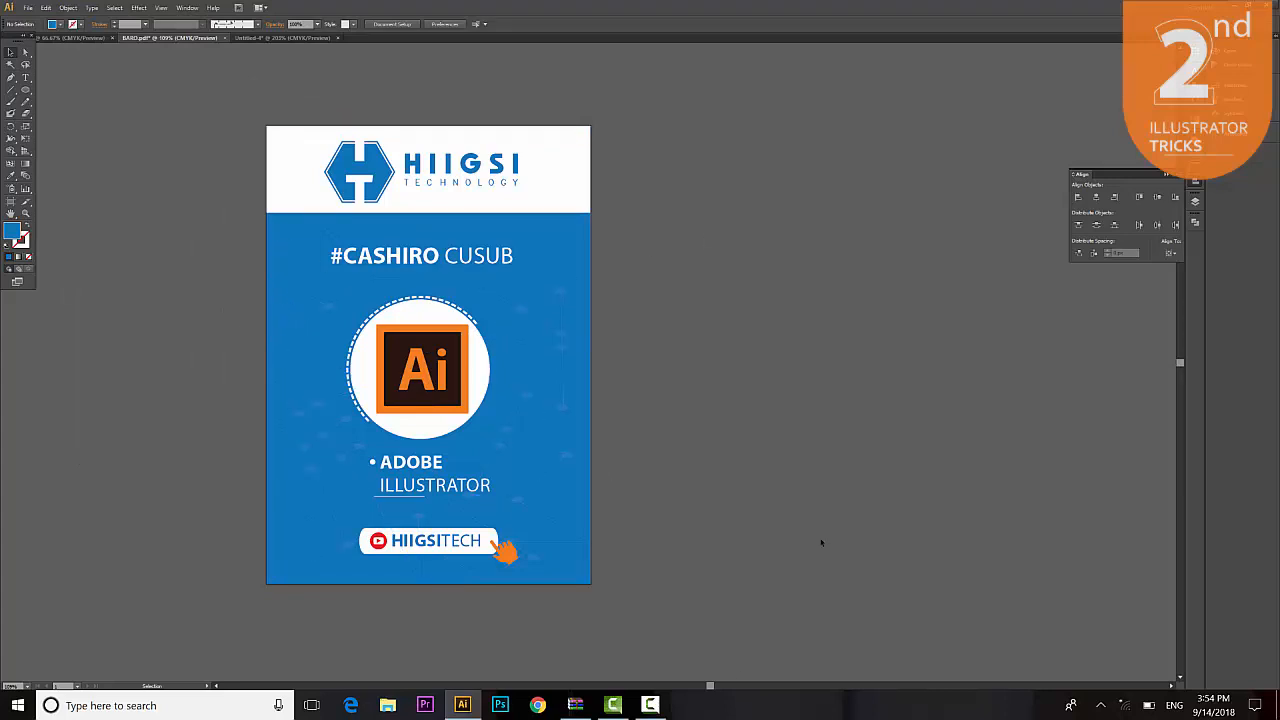
Unlock everything in the poster again and clear the selection
click(68, 7)
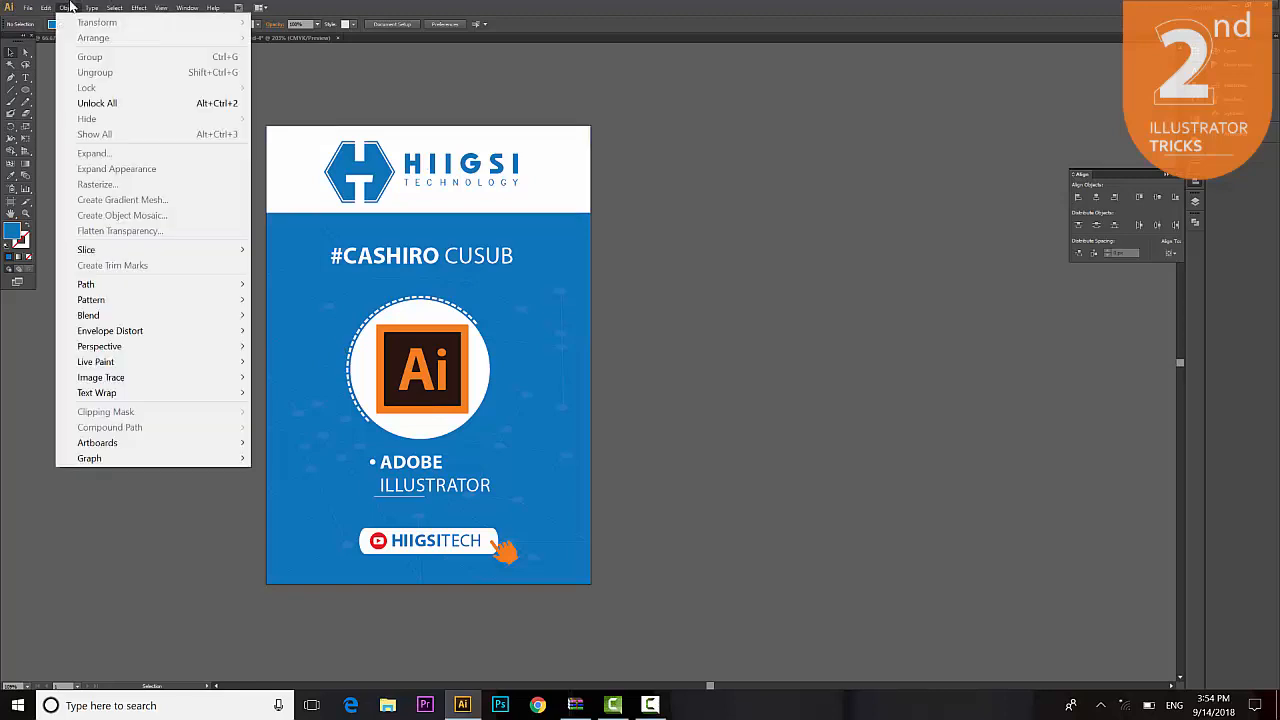
click(118, 104)
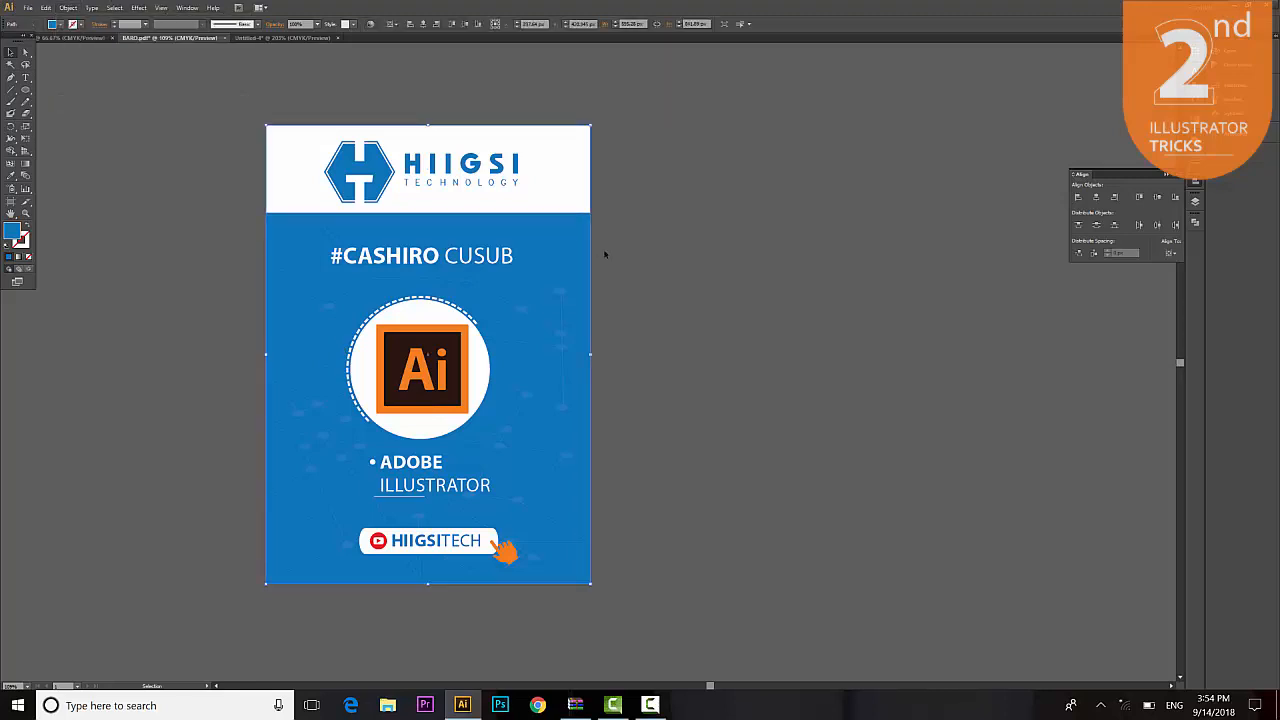
click(661, 238)
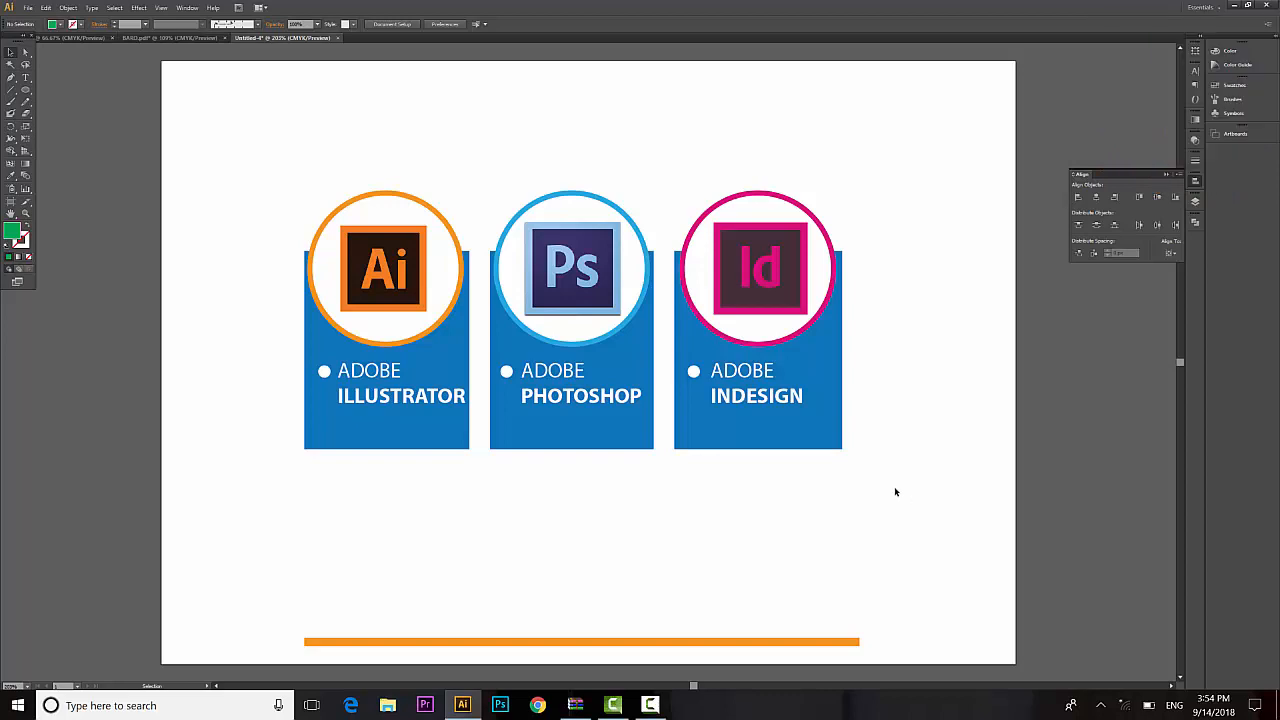
View the document with the three Adobe cards at 100% zoom, with empty canvas around the artboard
key(a)
key(ctrl+1)
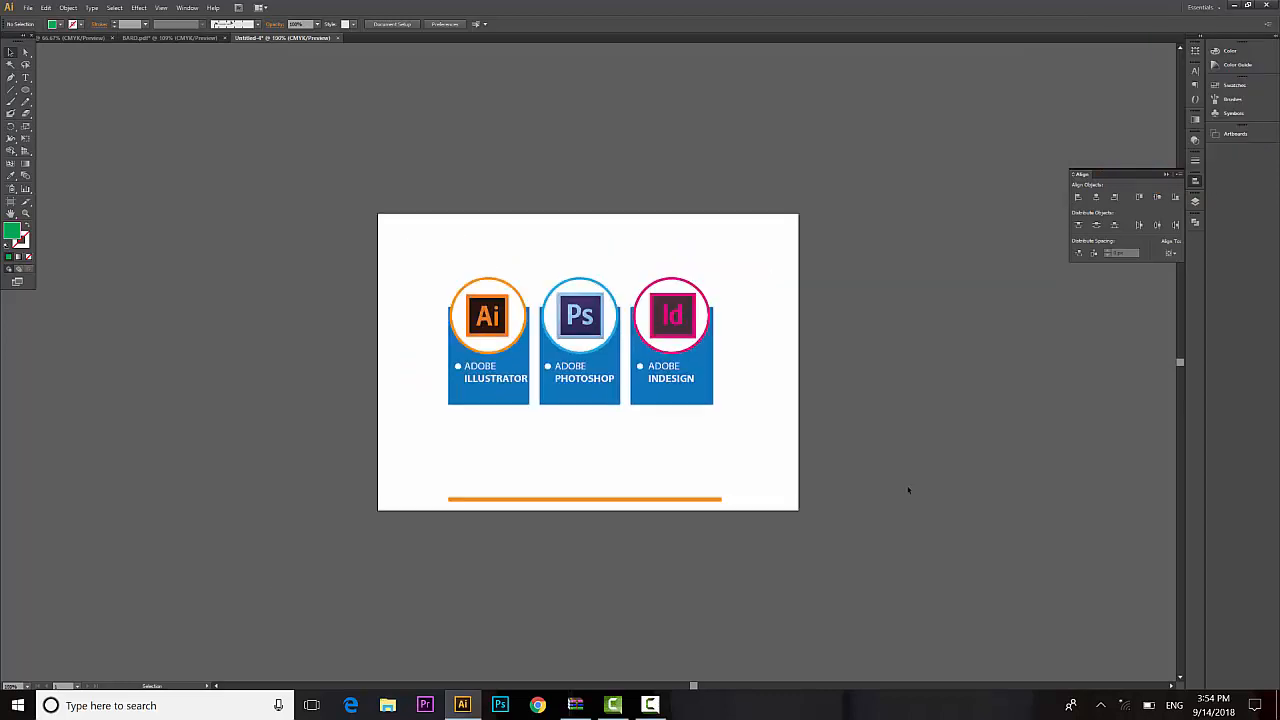
scroll(346, 286, right, 2)
scroll(346, 303, down, 4)
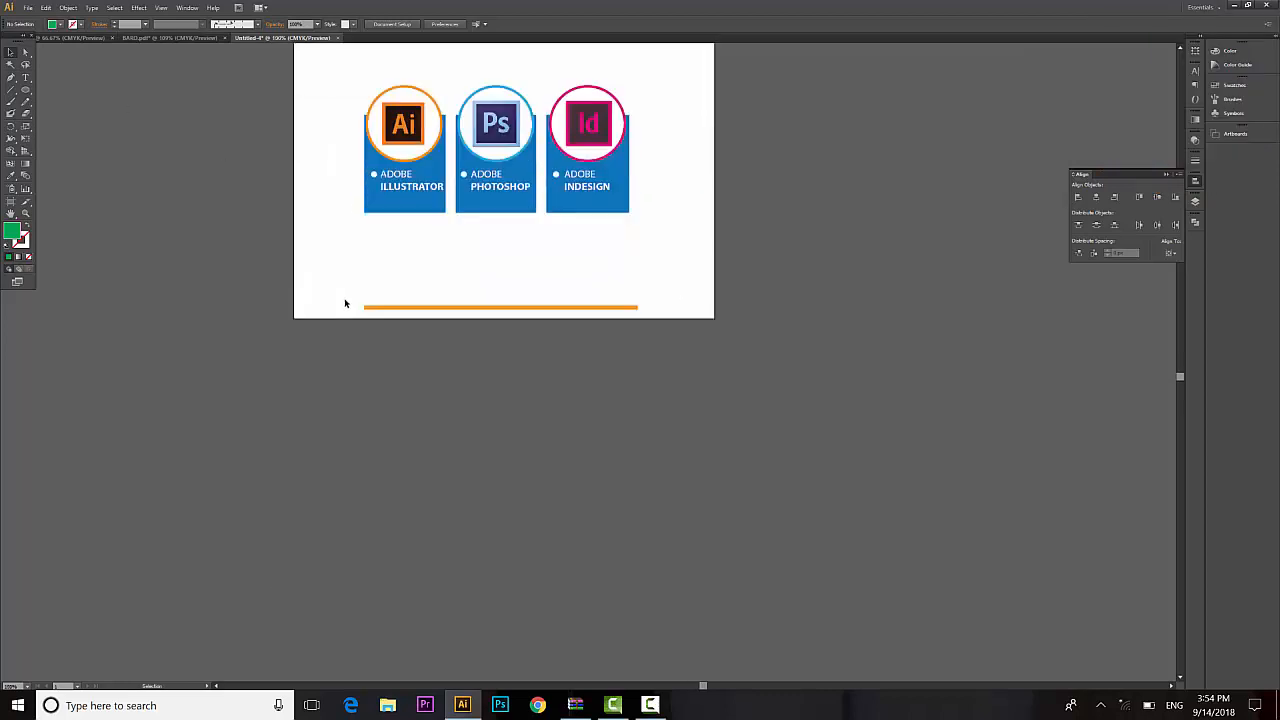
scroll(714, 259, up, 1)
scroll(714, 259, left, 1)
scroll(666, 263, right, 4)
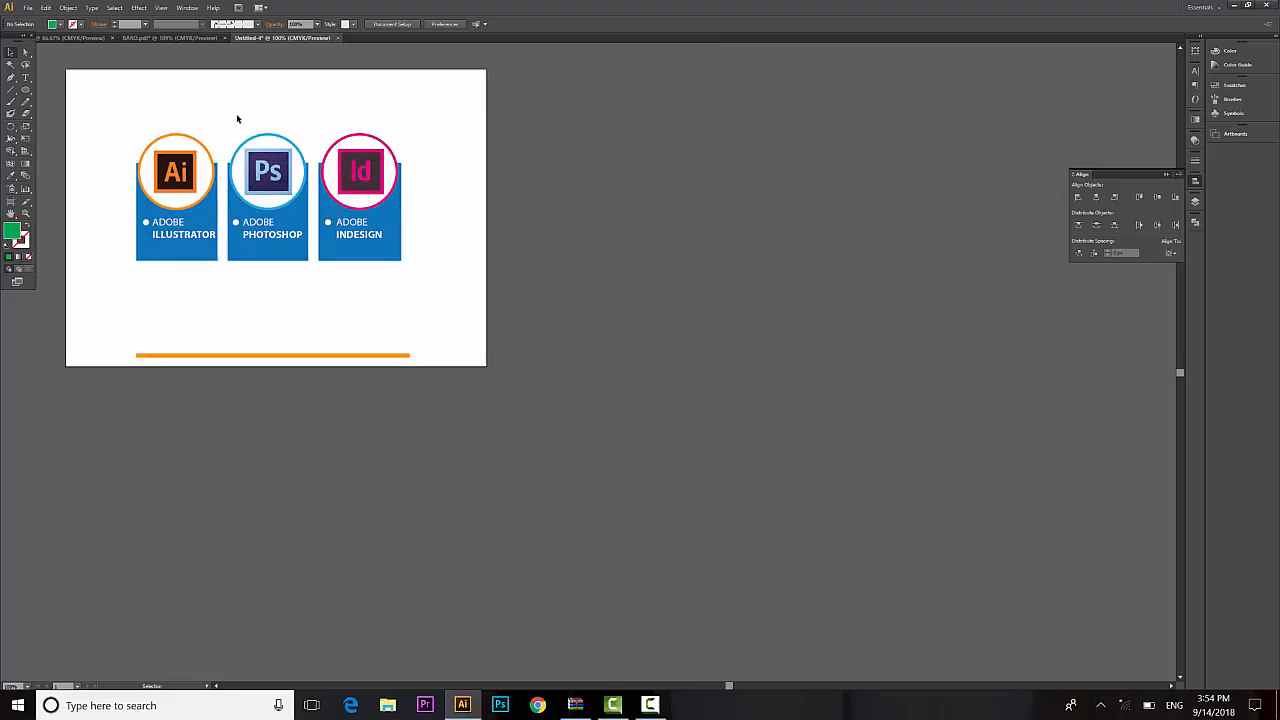
Try deleting the whole Adobe Photoshop card from the middle of the layout, and undo the deletion
drag(237, 116, 304, 281)
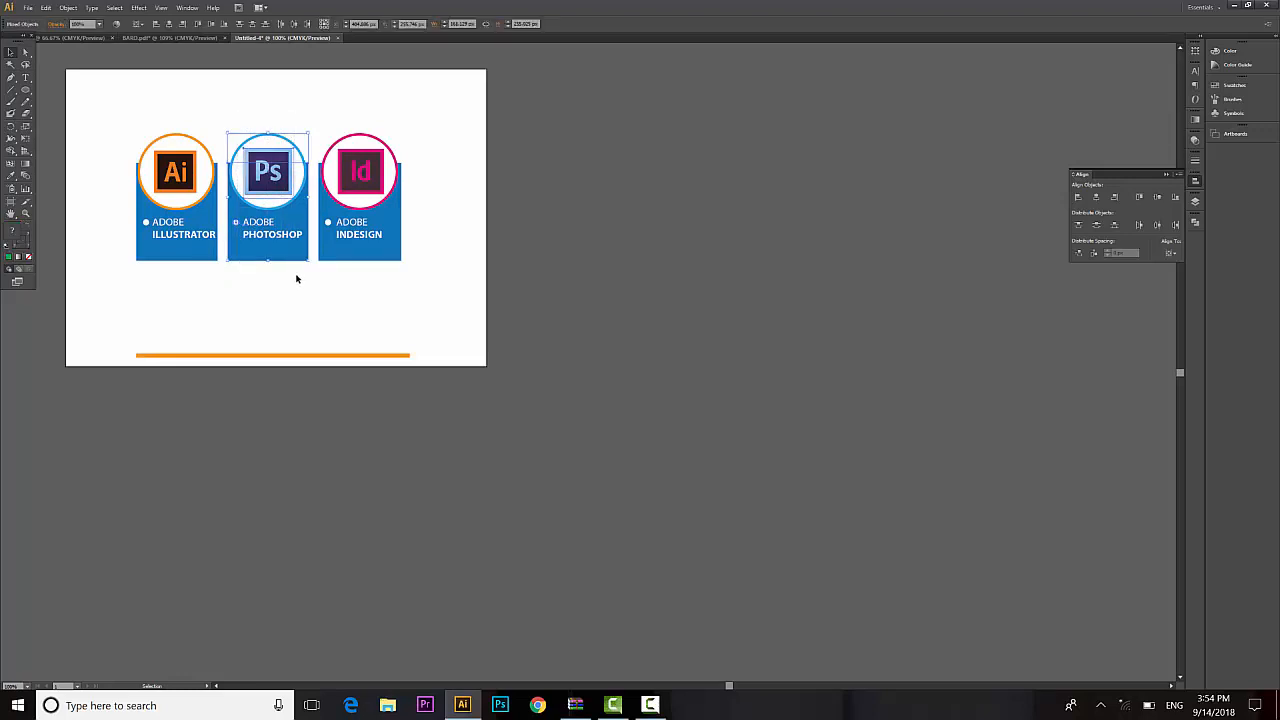
key(a)
key(v)
key(Delete)
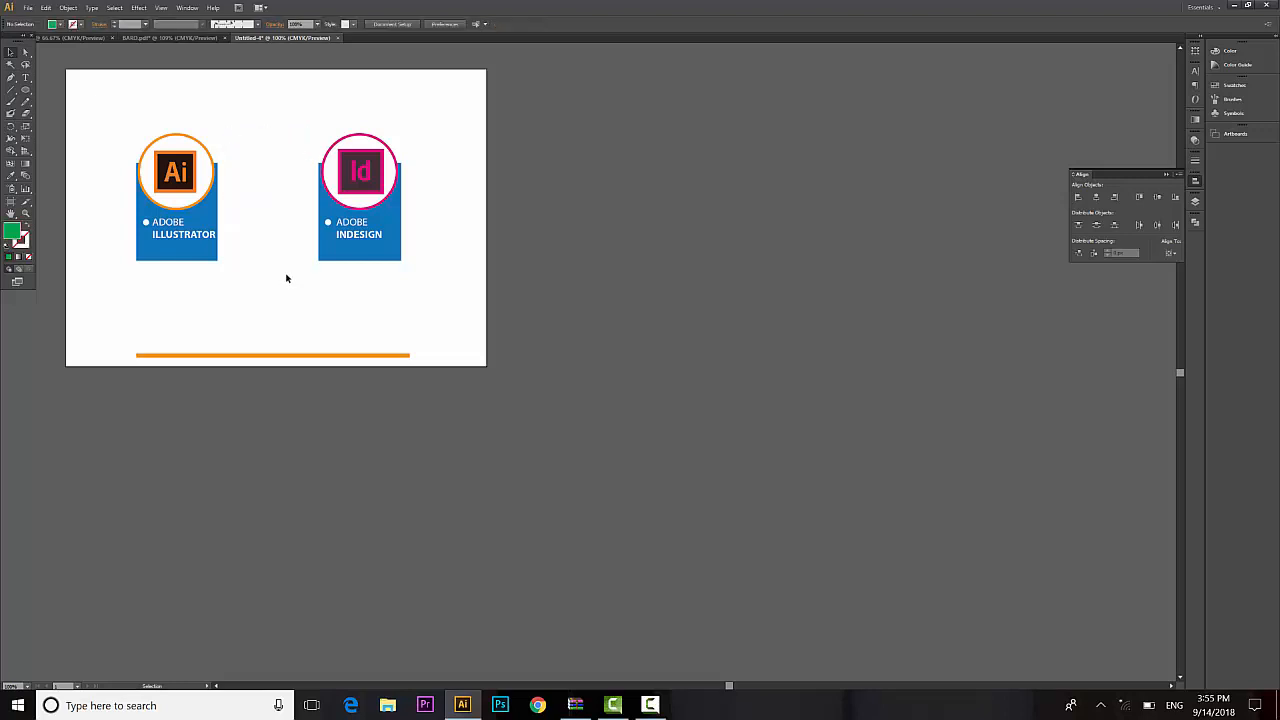
key(a)
key(v)
key(ctrl+z)
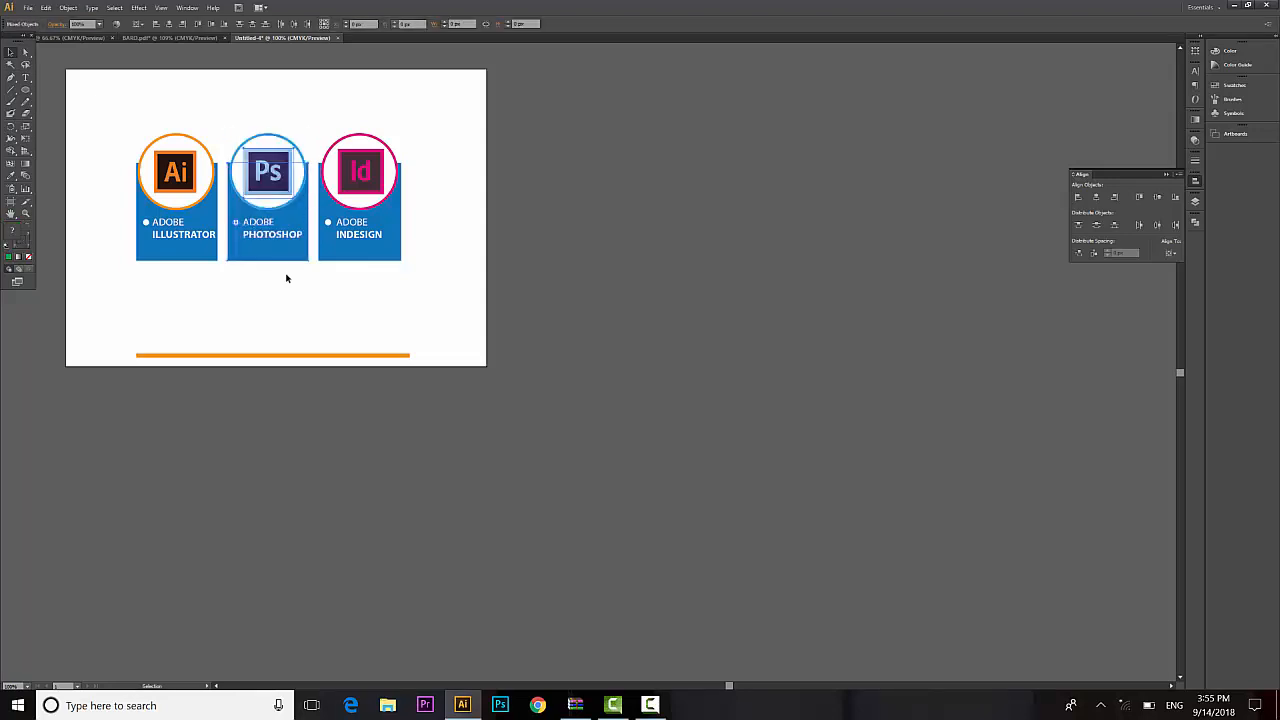
Hide the selected Adobe Photoshop card without deleting it from the artboard
key(ctrl+3)
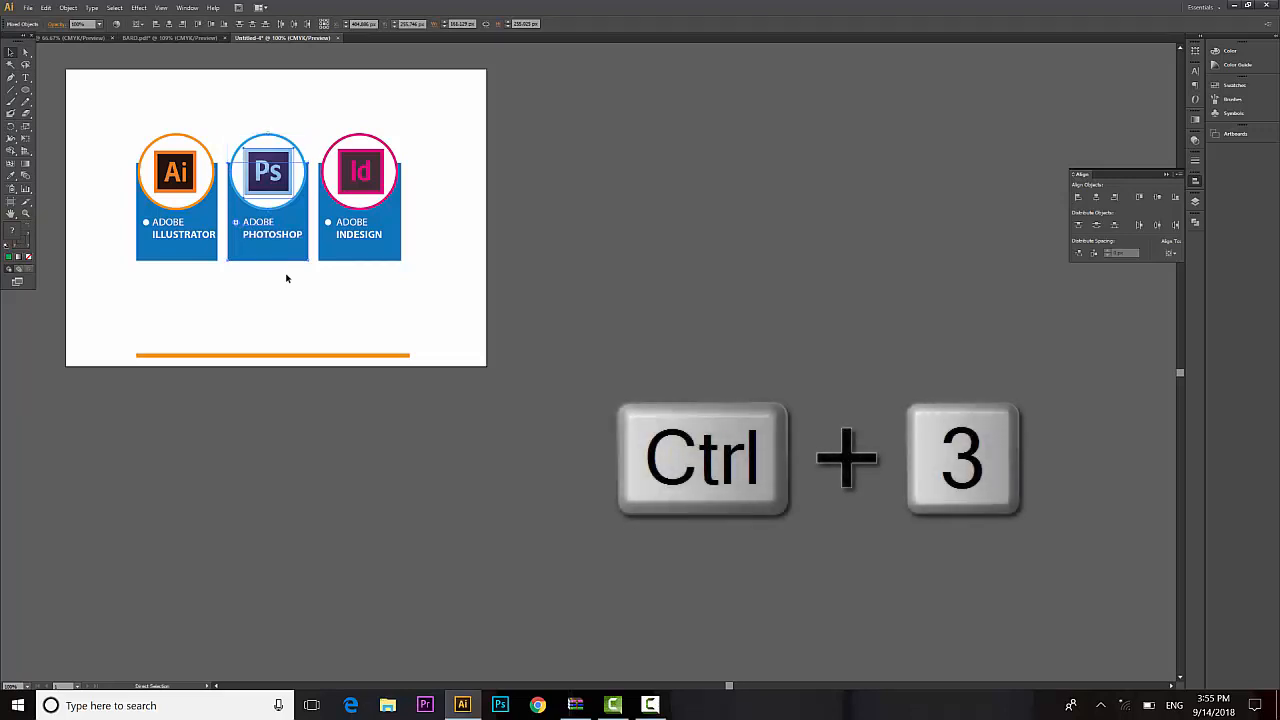
key(ctrl+3)
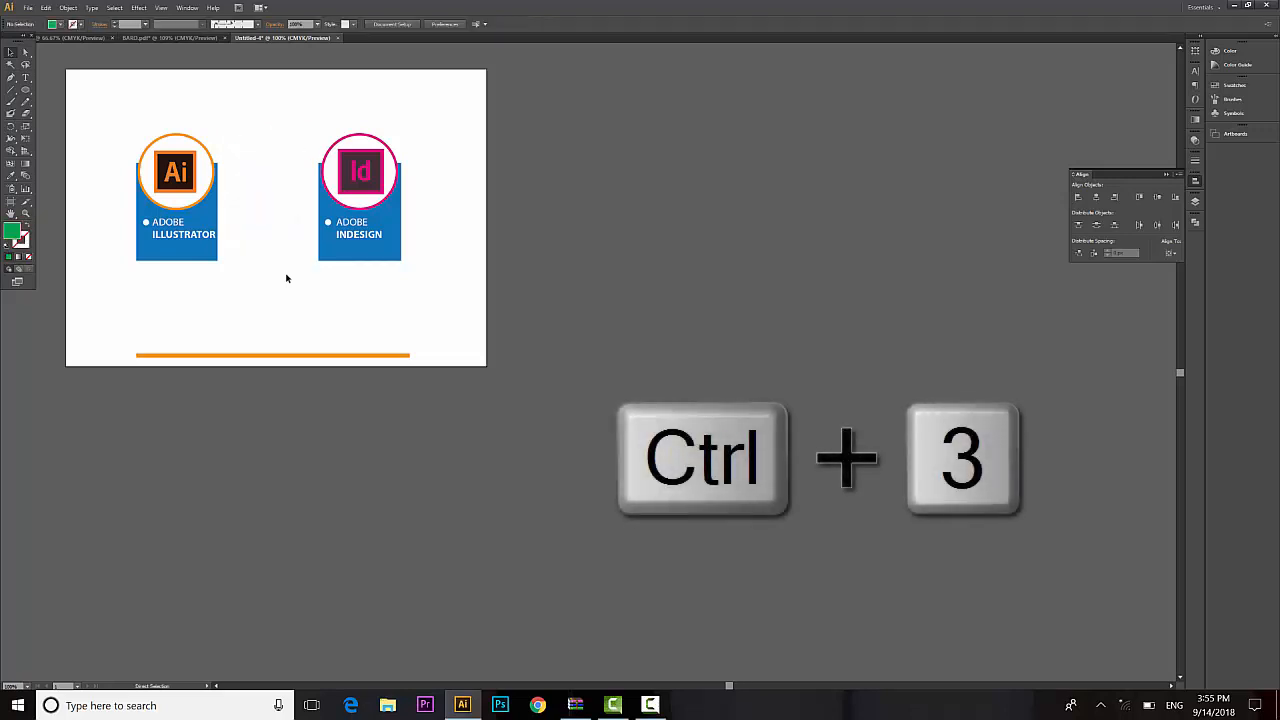
key(v)
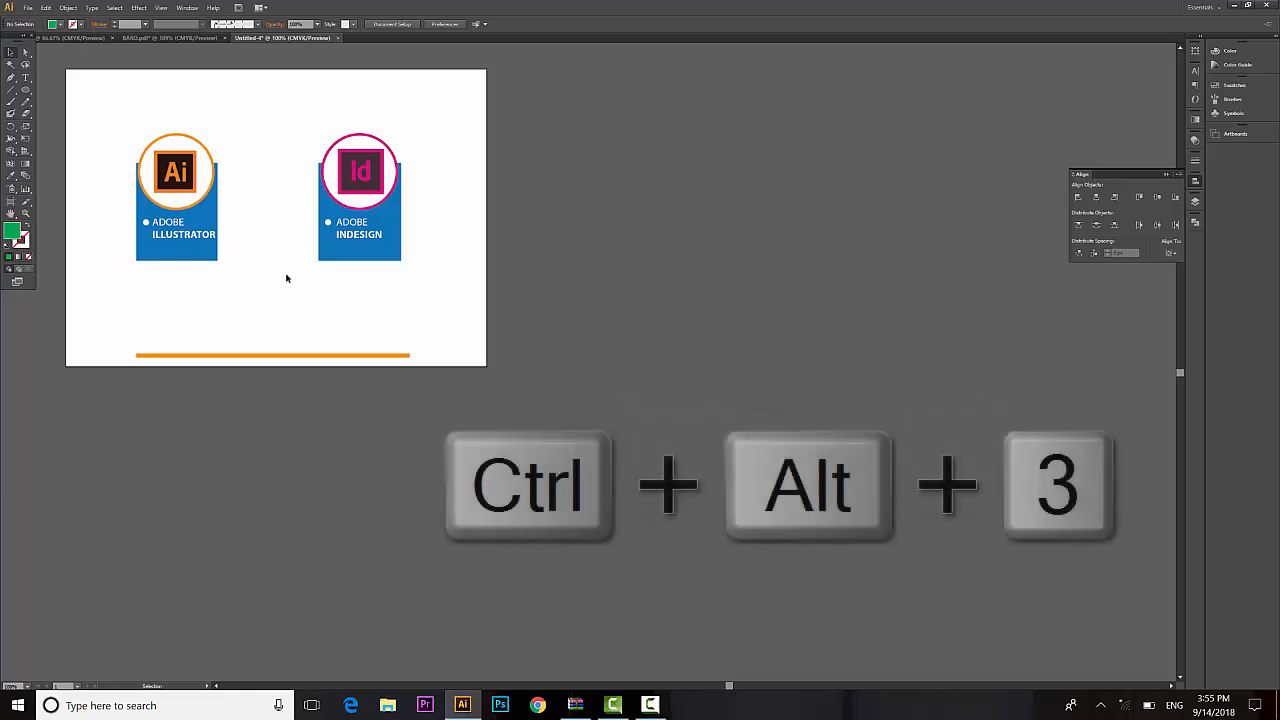
Show all hidden objects again, bringing back the Adobe Photoshop card between the other two cards
key(a)
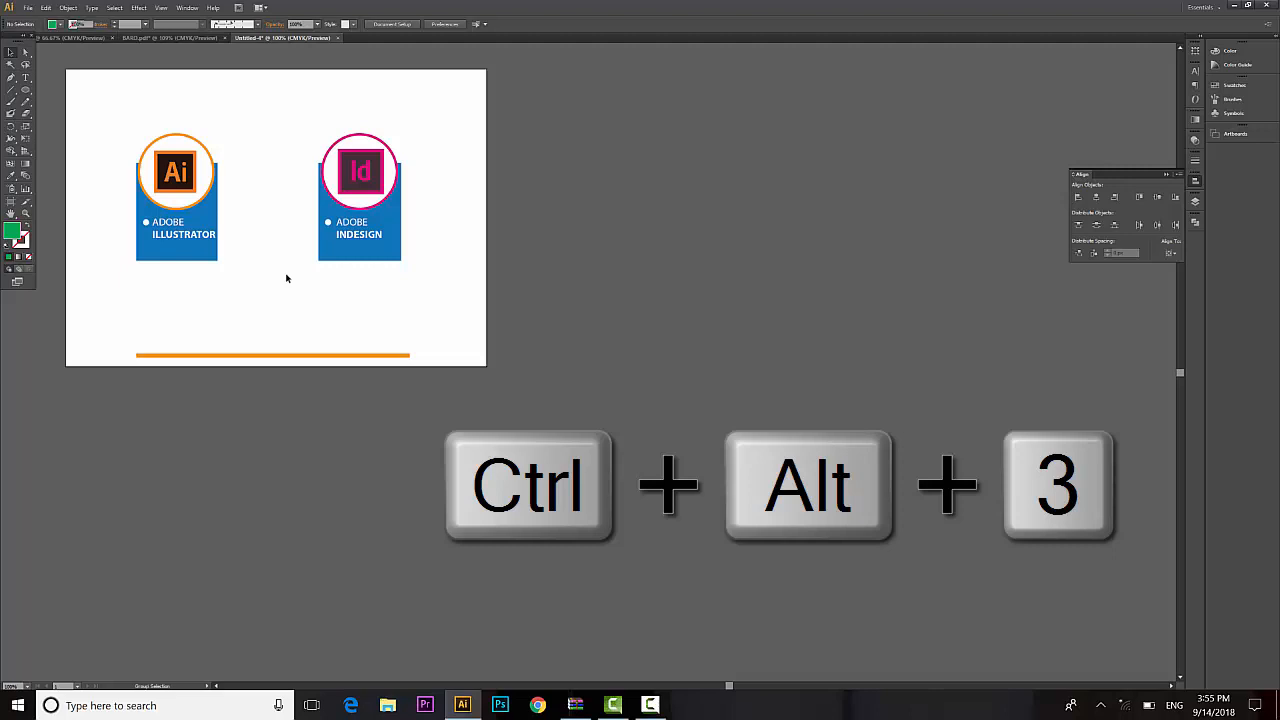
key(ctrl+alt+3)
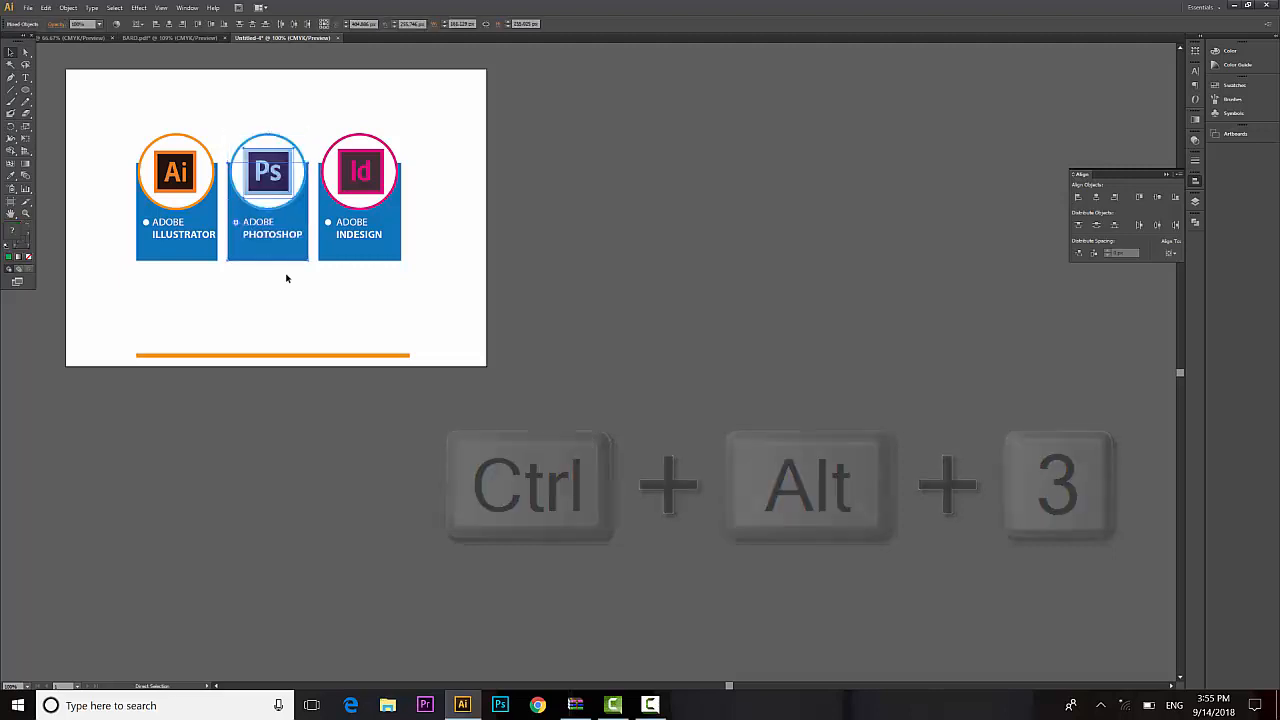
scroll(86, 303, left, 2)
scroll(179, 287, up, 3)
scroll(154, 300, left, 1)
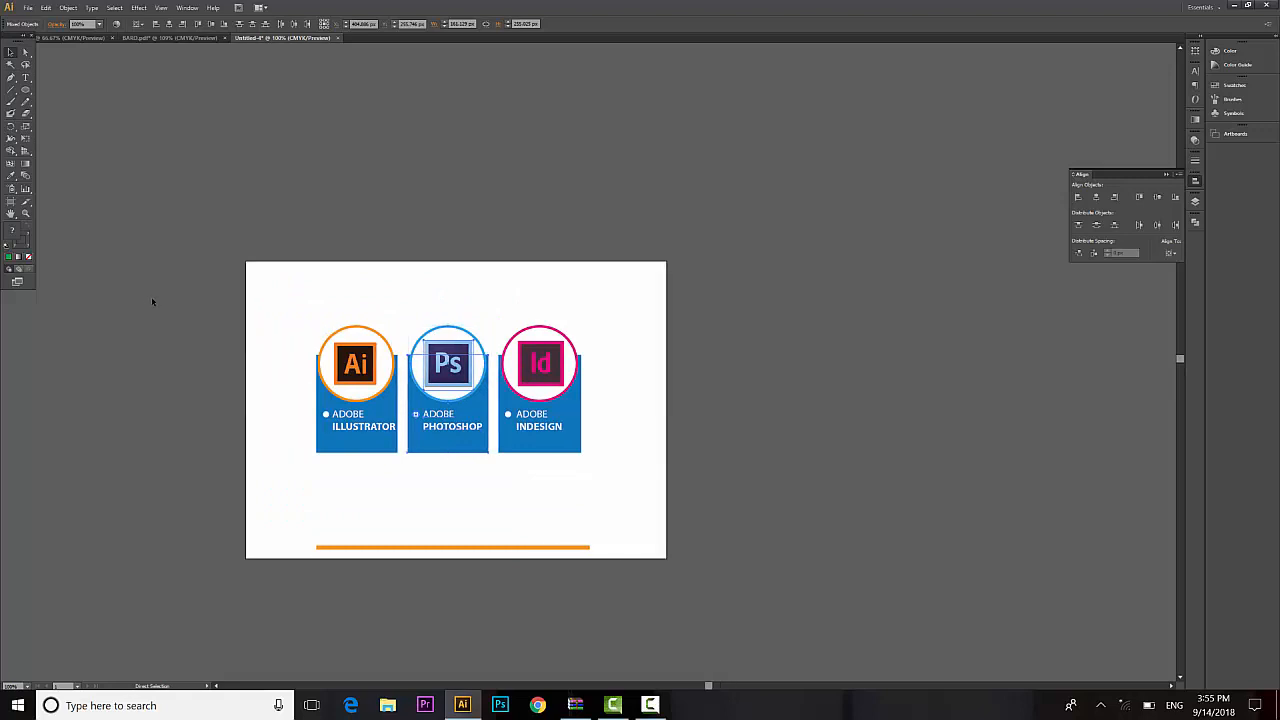
scroll(160, 294, down, 1)
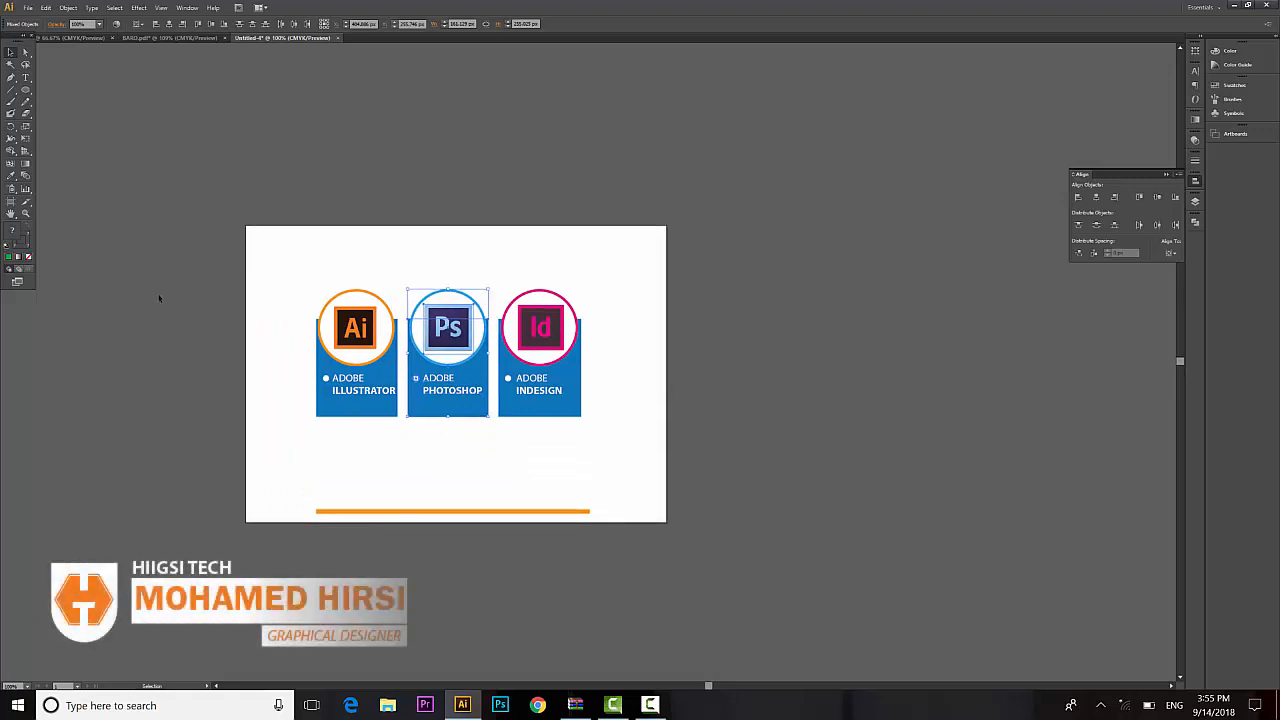